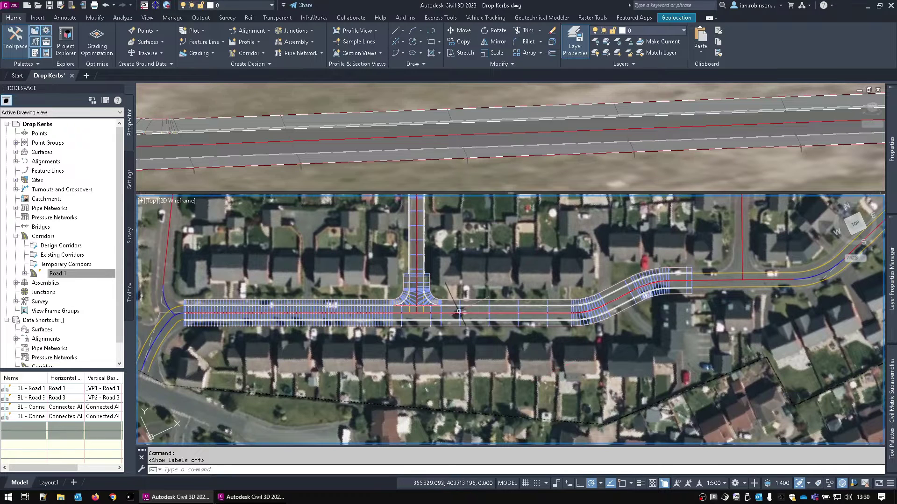
# Freeze the _BING MAP IMAGES layer to hide the aerial background
pyautogui.press('ctrl')
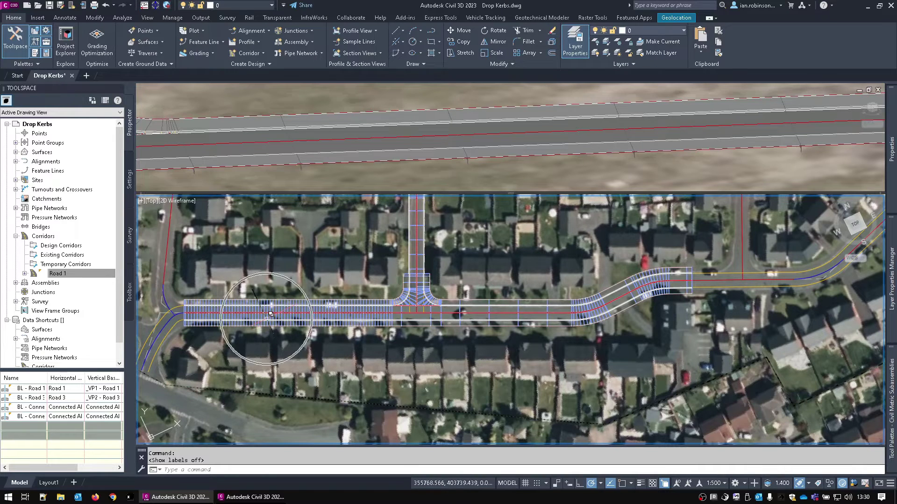
pyautogui.moveTo(271, 314)
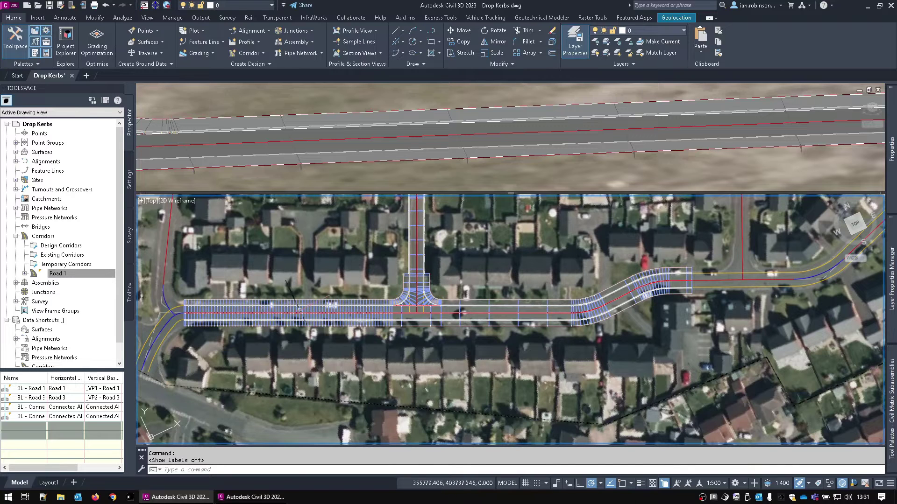
pyautogui.click(240, 6)
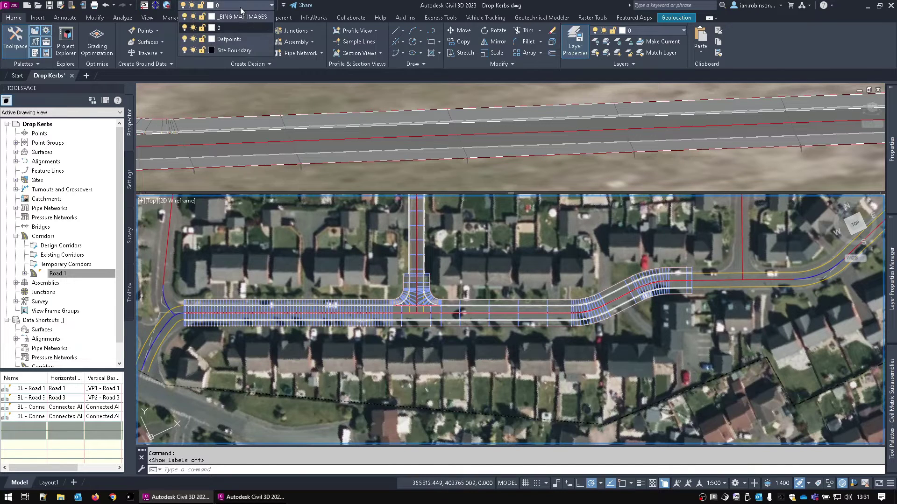
pyautogui.click(194, 17)
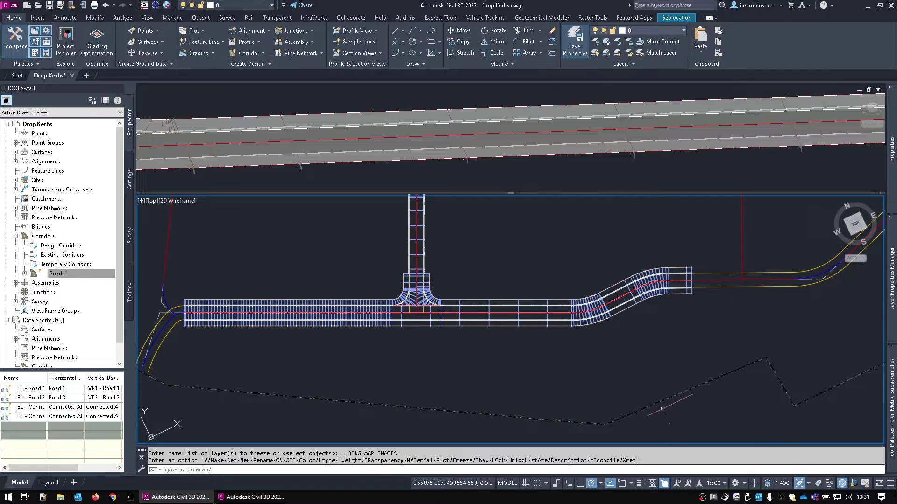
# Turn on the display of label groups in the drawing
pyautogui.click(819, 484)
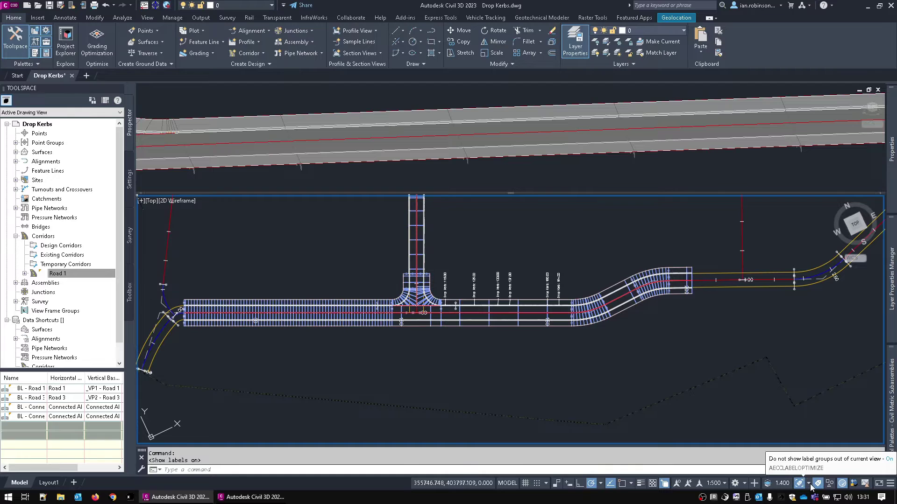
pyautogui.click(810, 485)
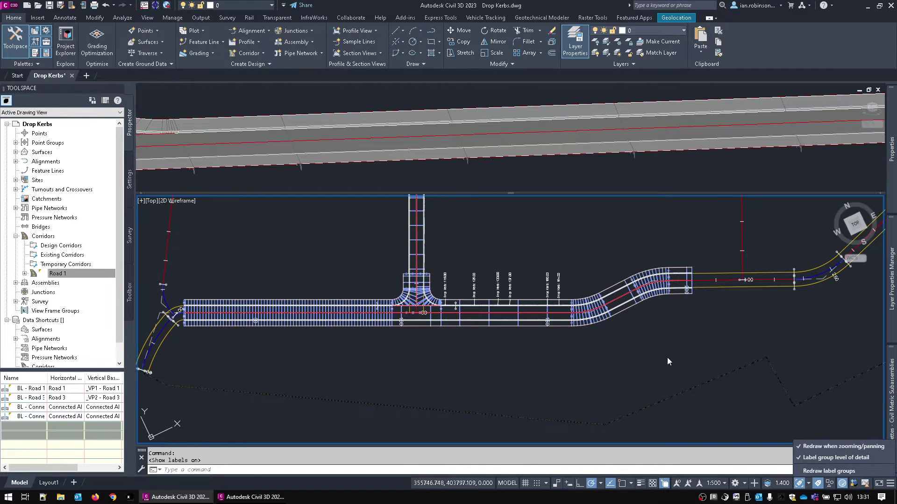
# Examine the drop kerb chainage labels along Road 1 between the junction and the bends
pyautogui.scroll(5, 567, 302)
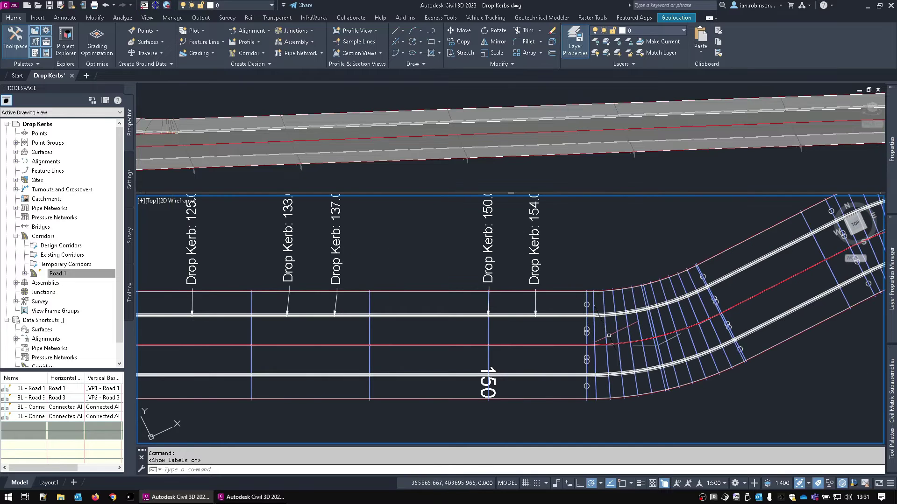
pyautogui.moveTo(608, 335)
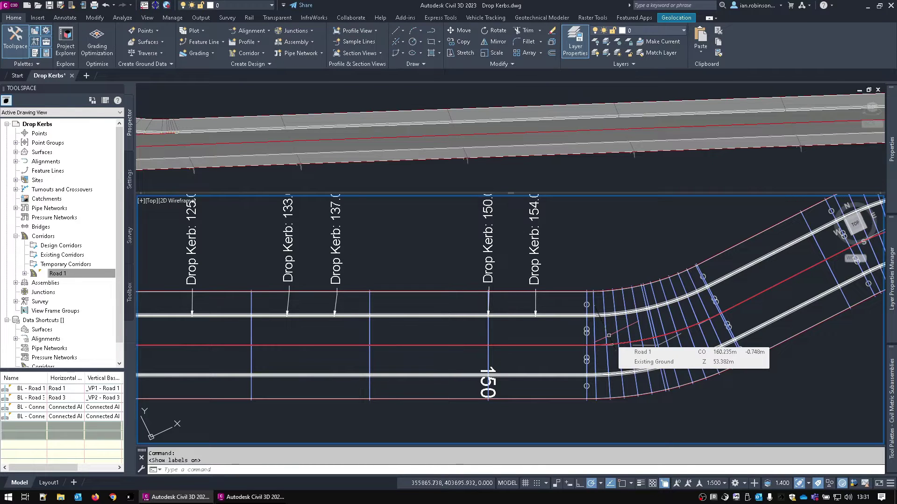
pyautogui.scroll(-2, 633, 355)
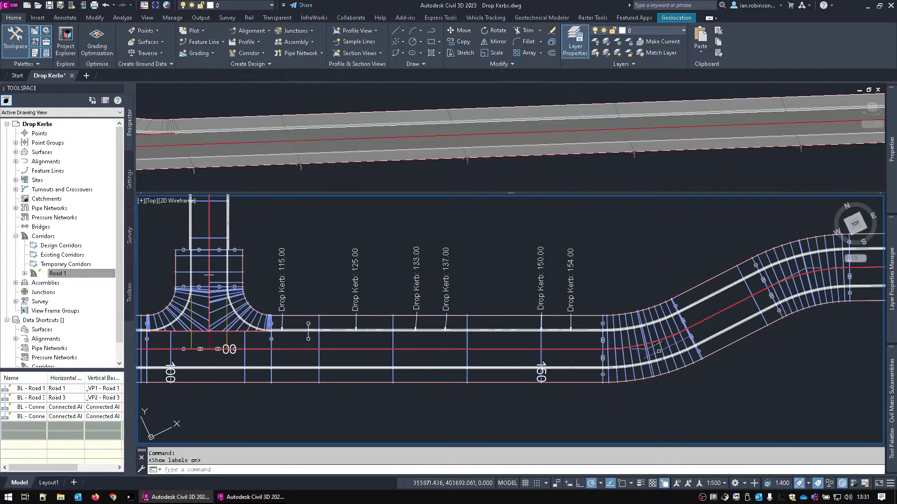
pyautogui.moveTo(784, 292); pyautogui.dragTo(314, 327, button='middle')
pyautogui.scroll(-4, 502, 319)
pyautogui.moveTo(192, 334); pyautogui.dragTo(98, 349, button='middle')
pyautogui.scroll(6, 556, 327)
pyautogui.moveTo(663, 327); pyautogui.dragTo(508, 335, button='middle')
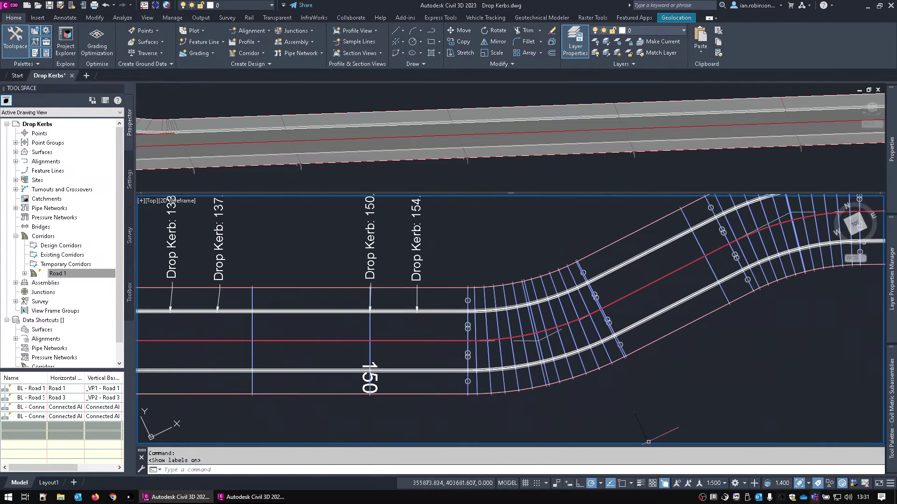
# Redraw the label groups in the plan view of Road 1
pyautogui.click(809, 485)
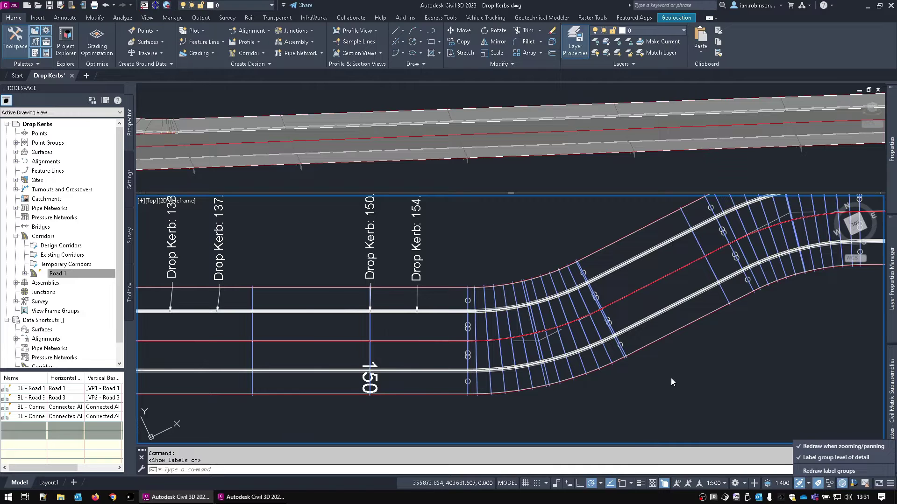
pyautogui.click(647, 363)
pyautogui.scroll(-2, 613, 372)
pyautogui.moveTo(436, 354); pyautogui.dragTo(701, 364, button='middle')
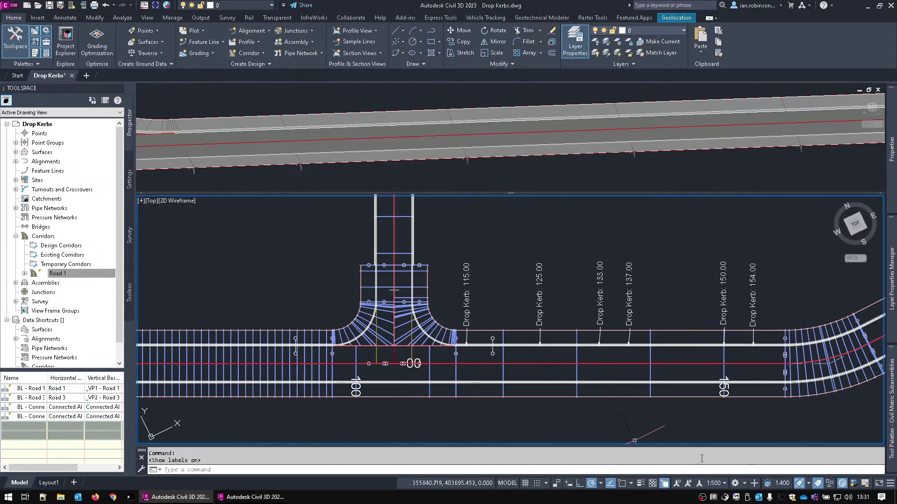
pyautogui.click(808, 484)
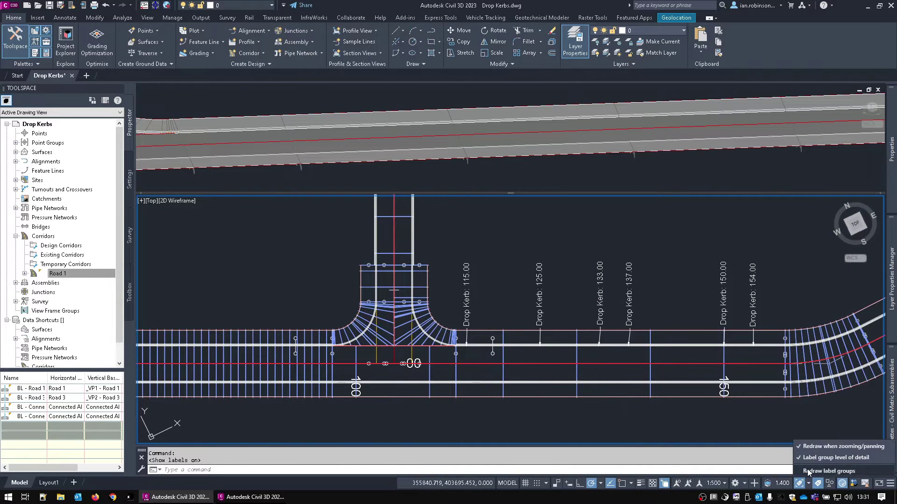
pyautogui.click(809, 472)
# Examine the redrawn chainage labels along the rest of the road alignments beyond the corridor
pyautogui.moveTo(730, 334); pyautogui.dragTo(273, 353, button='middle')
pyautogui.moveTo(600, 324); pyautogui.dragTo(202, 414, button='middle')
pyautogui.moveTo(611, 280); pyautogui.dragTo(346, 450, button='middle')
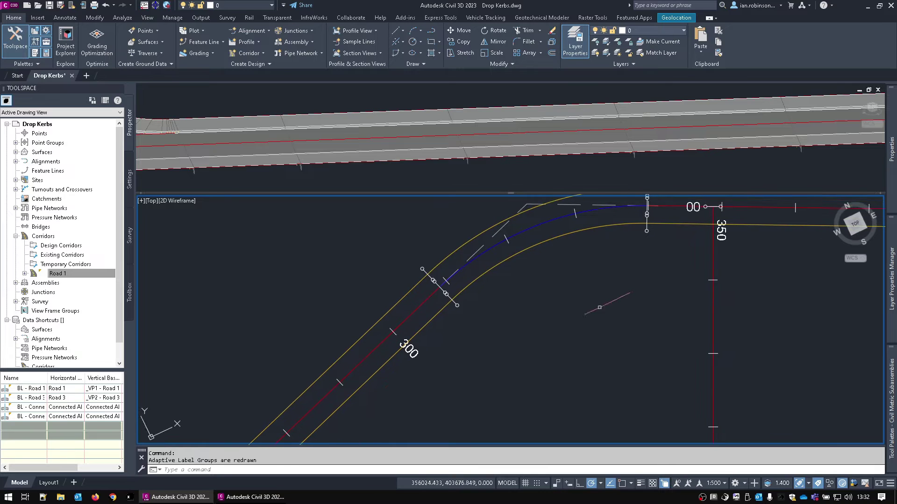
pyautogui.moveTo(732, 282); pyautogui.dragTo(238, 332, button='middle')
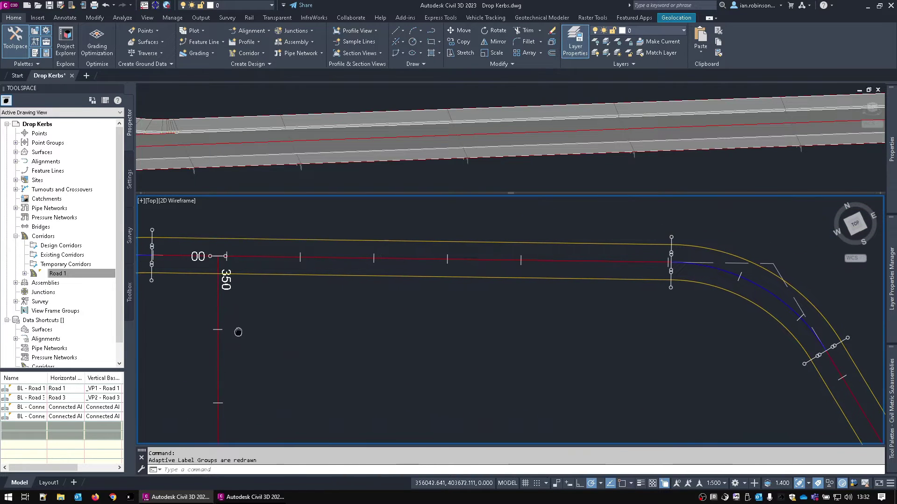
pyautogui.scroll(-5, 486, 222)
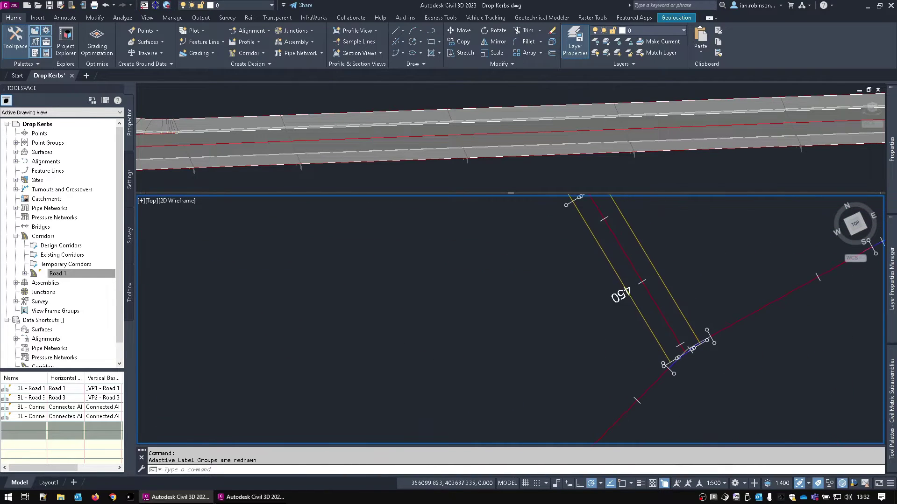
pyautogui.scroll(6, 381, 304)
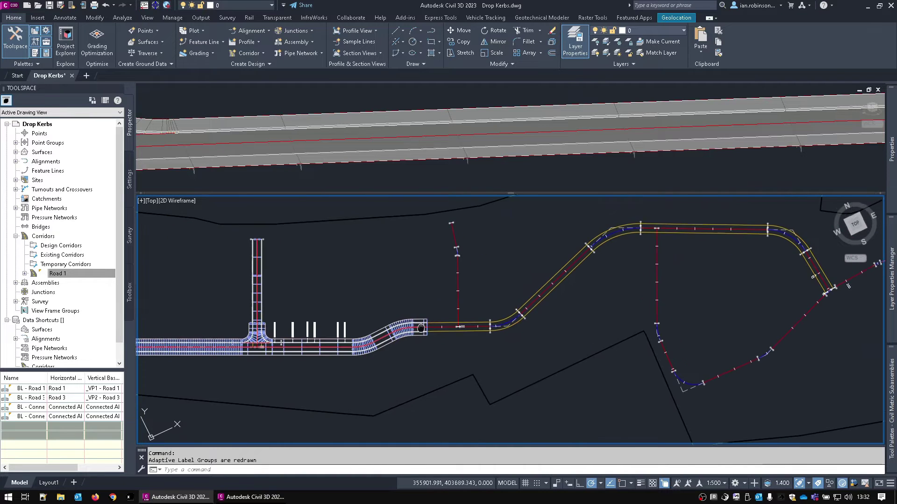
pyautogui.moveTo(491, 329)
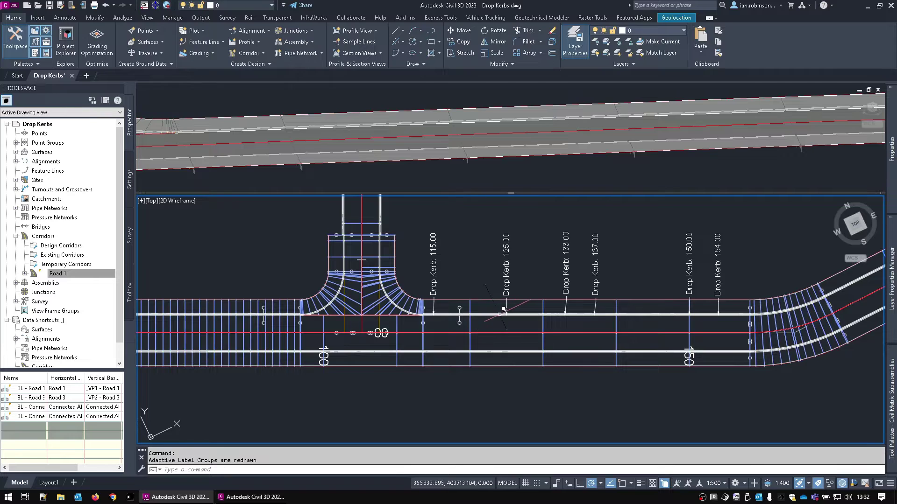
# Select the Road 1 corridor's outer footpath edge beside the drop kerbs for extraction as feature lines
pyautogui.scroll(2, 491, 328)
pyautogui.moveTo(504, 317); pyautogui.dragTo(559, 311, button='middle')
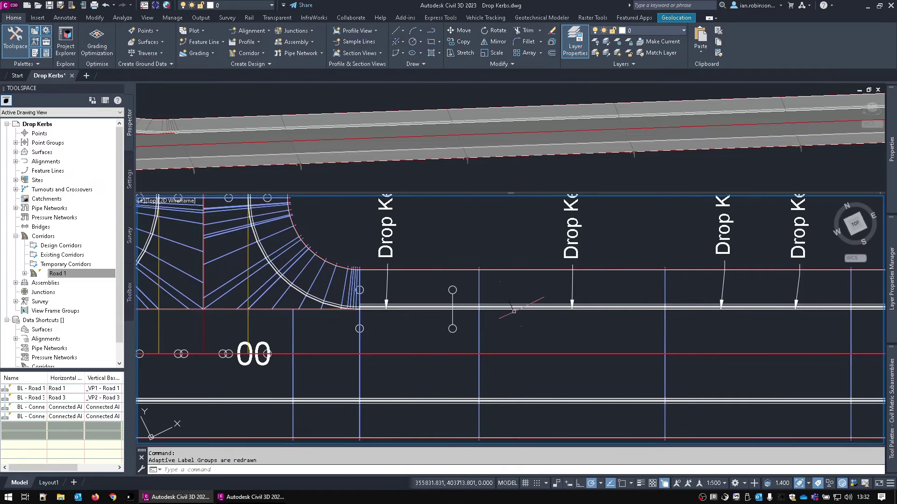
pyautogui.click(372, 118)
pyautogui.click(514, 306)
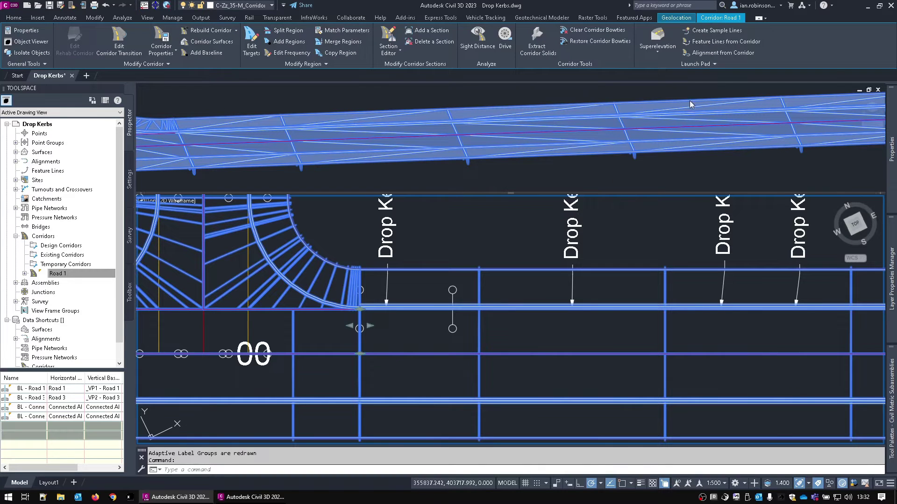
pyautogui.click(721, 42)
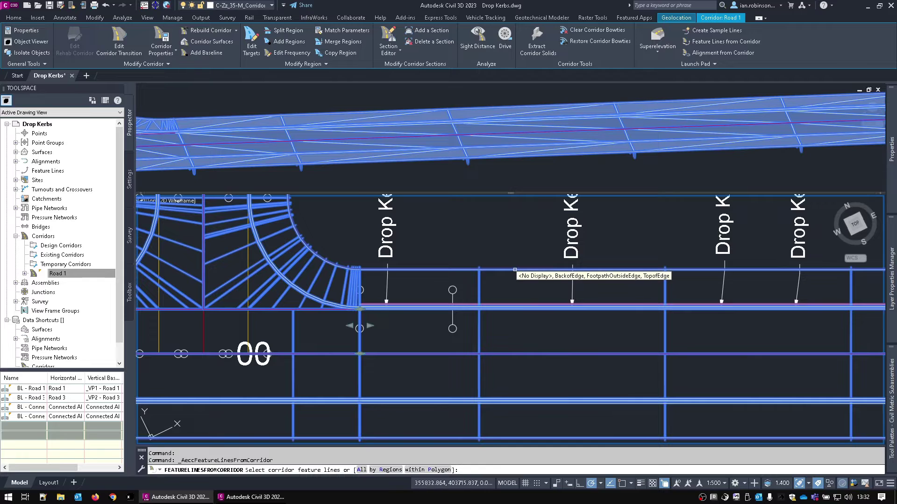
pyautogui.click(515, 270)
pyautogui.rightClick(495, 302)
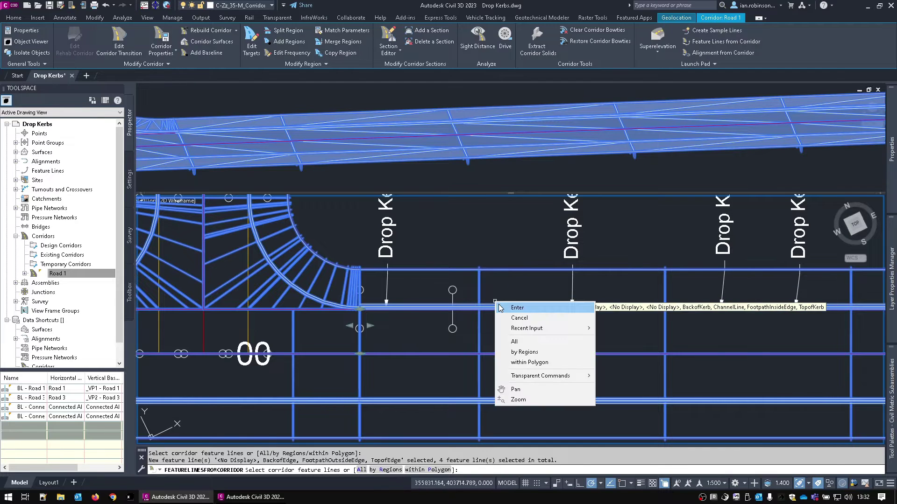
pyautogui.click(501, 307)
# Extract only the FootpathOutsideEdge feature line, excluding No Display, BackofEdge and TopofEdge, with Apply Smoothing off
pyautogui.click(403, 295)
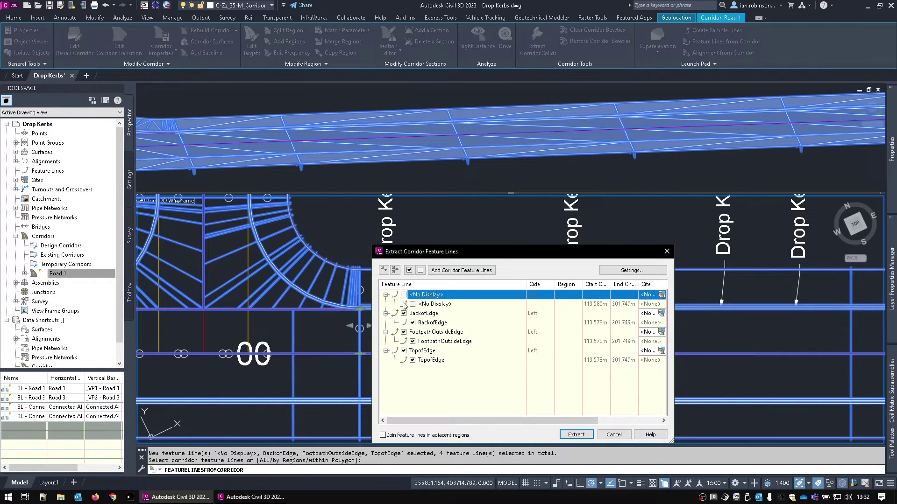
pyautogui.click(403, 314)
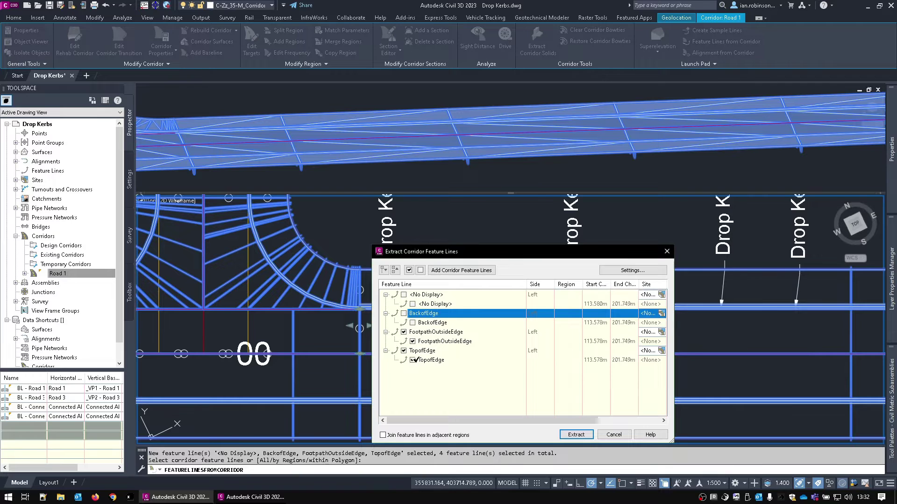
pyautogui.click(404, 351)
pyautogui.click(626, 271)
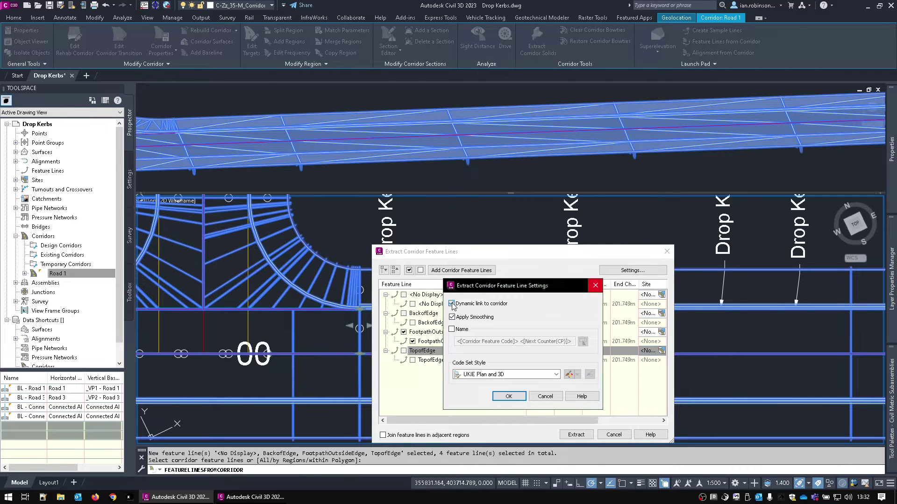
pyautogui.click(451, 318)
pyautogui.click(507, 397)
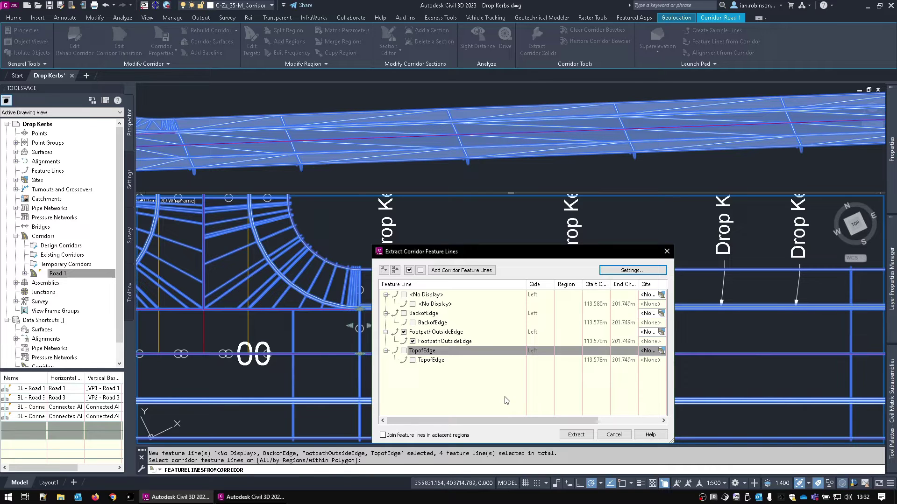
pyautogui.click(577, 433)
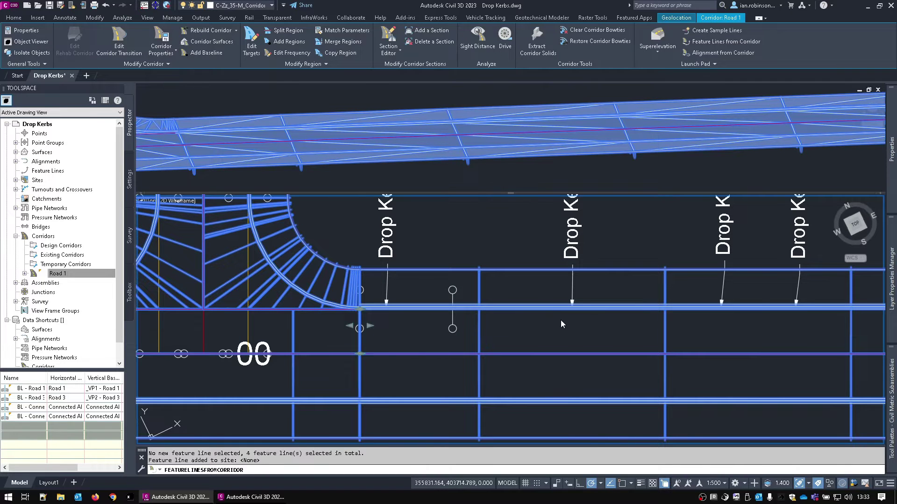
# Set the left UKIE_DetailedFootpath ElevationTarget in region Full Carriageway - 2 to the extracted feature line, named with the default template
pyautogui.click(161, 36)
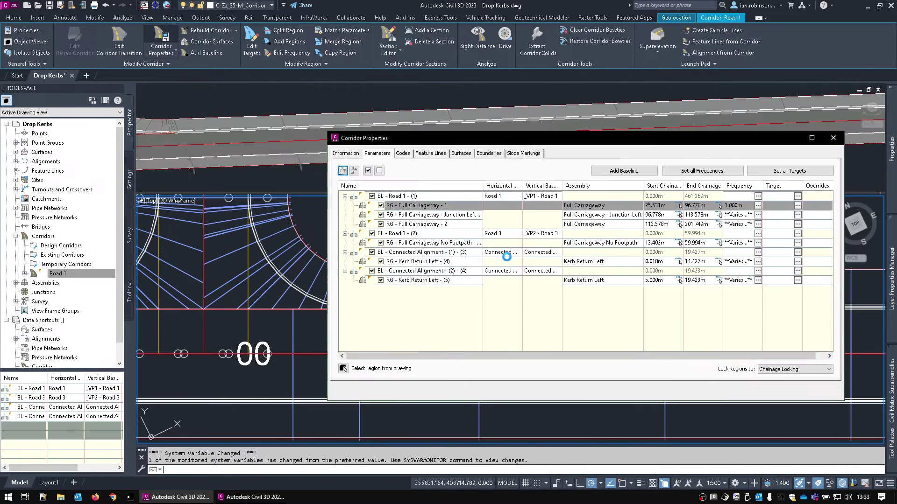
pyautogui.click(427, 224)
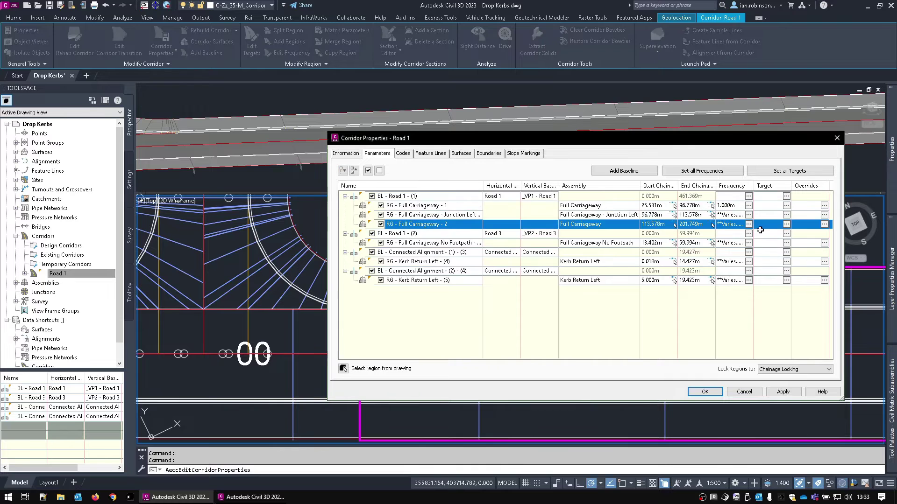
pyautogui.click(786, 225)
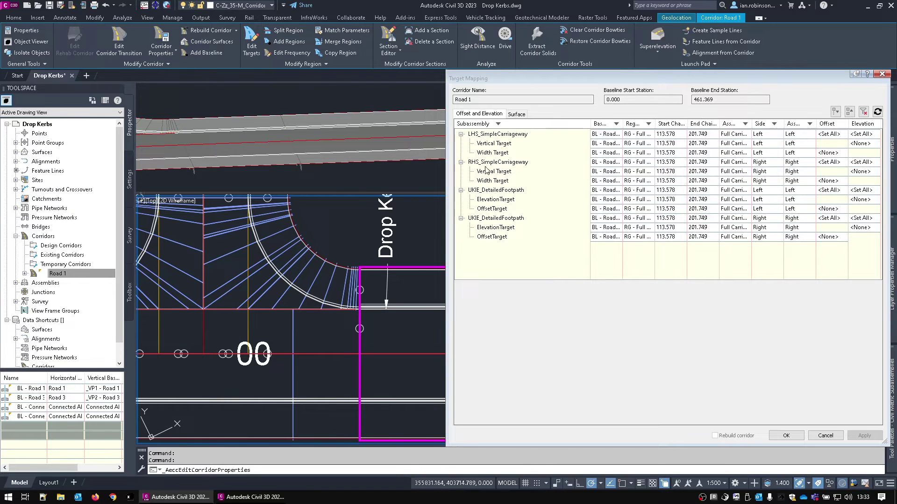
pyautogui.click(499, 200)
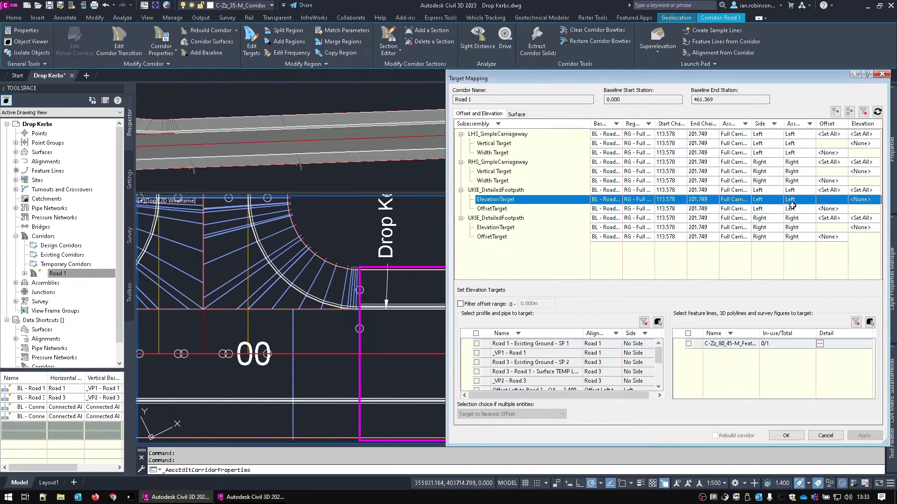
pyautogui.click(819, 344)
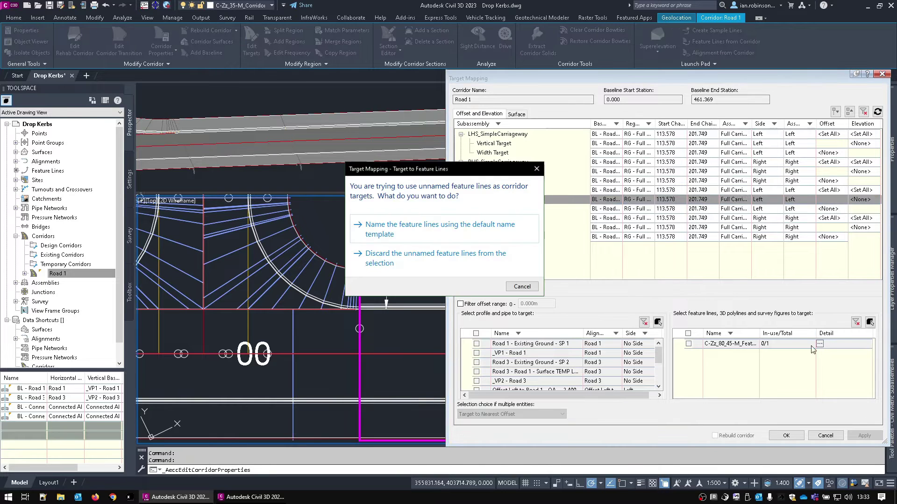
pyautogui.click(435, 231)
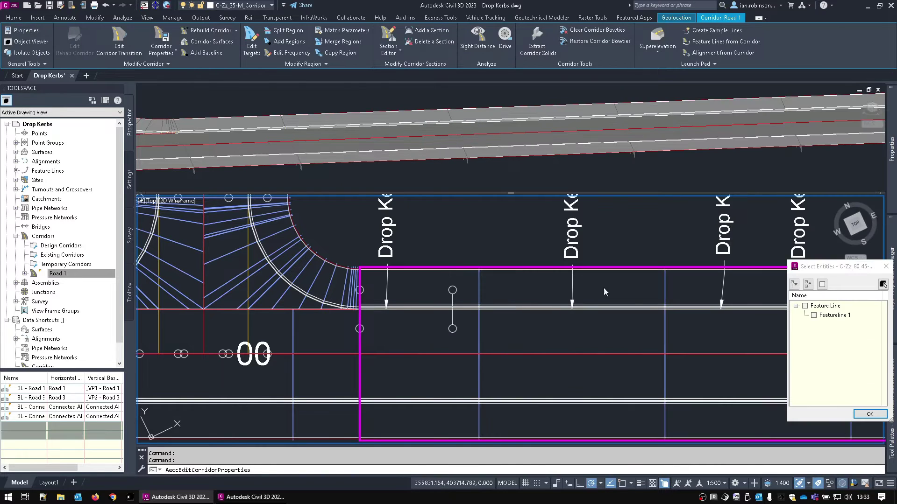
pyautogui.click(812, 315)
pyautogui.click(870, 414)
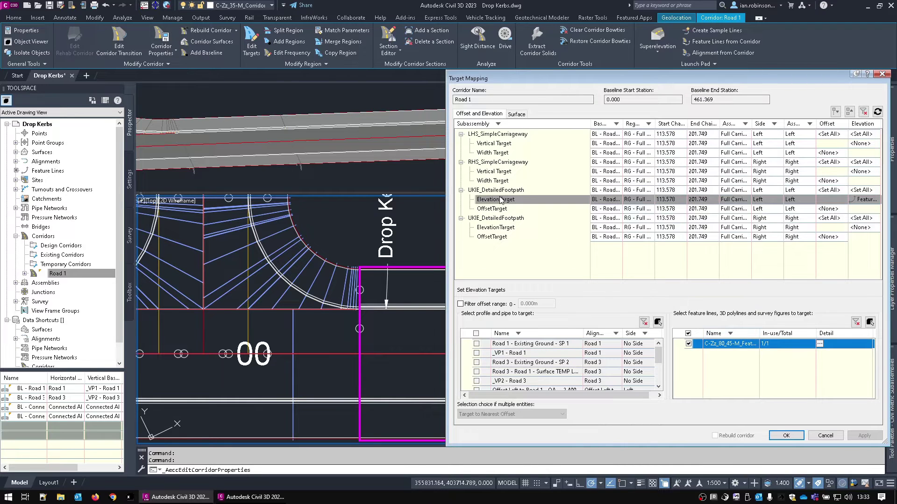
# Set the left UKIE_DetailedFootpath OffsetTarget to Featureline 1 and accept the corridor properties, marking the corridor out of date instead of rebuilding it
pyautogui.click(500, 209)
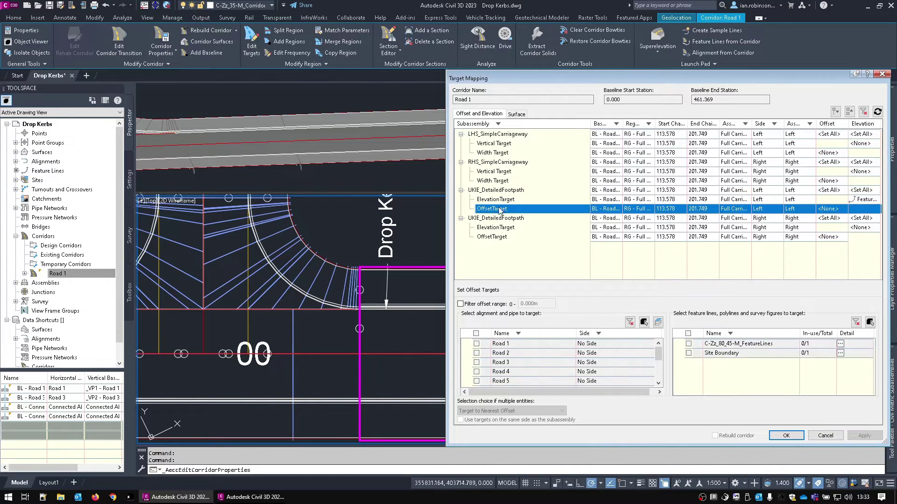
pyautogui.click(840, 343)
pyautogui.click(814, 316)
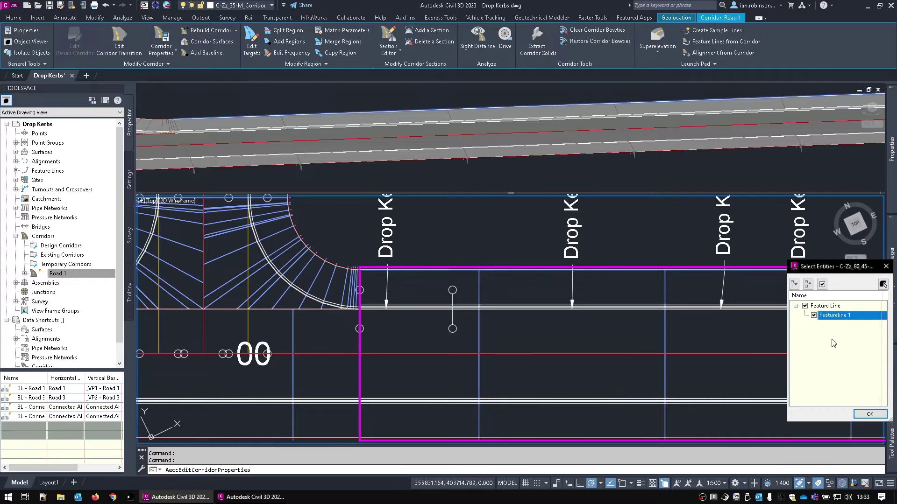
pyautogui.click(870, 414)
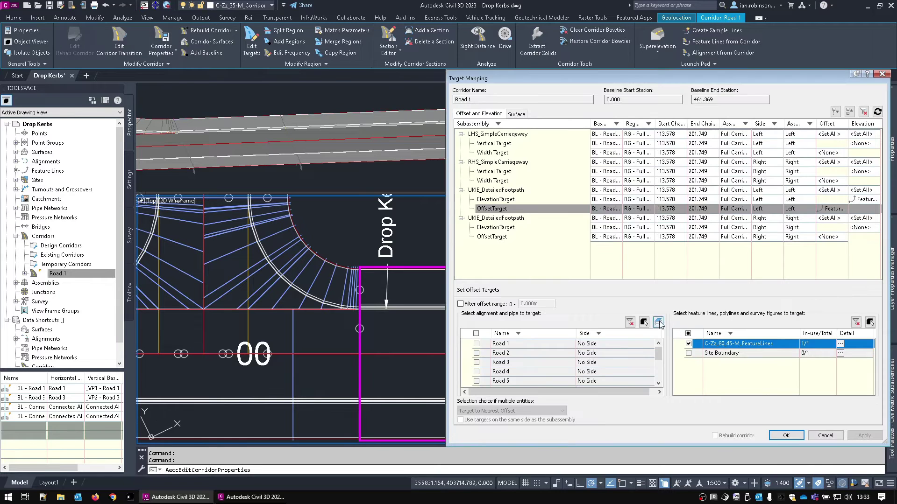
pyautogui.click(786, 435)
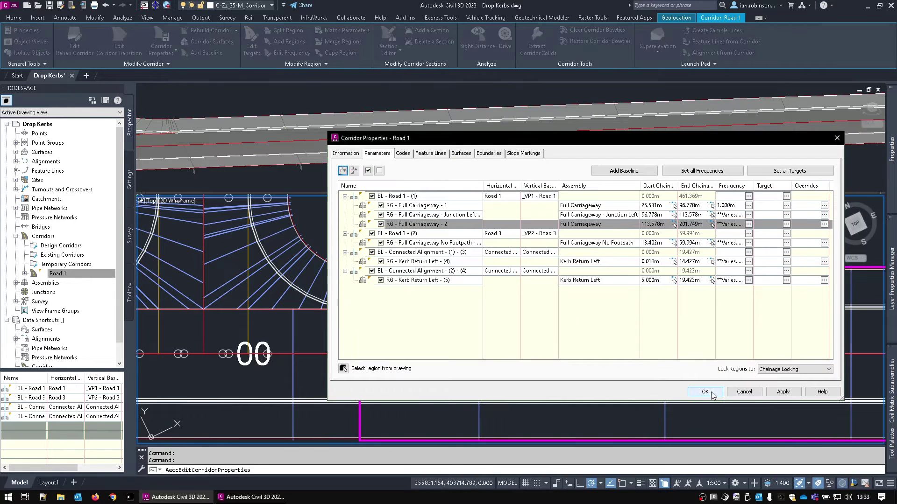
pyautogui.click(705, 392)
pyautogui.click(442, 235)
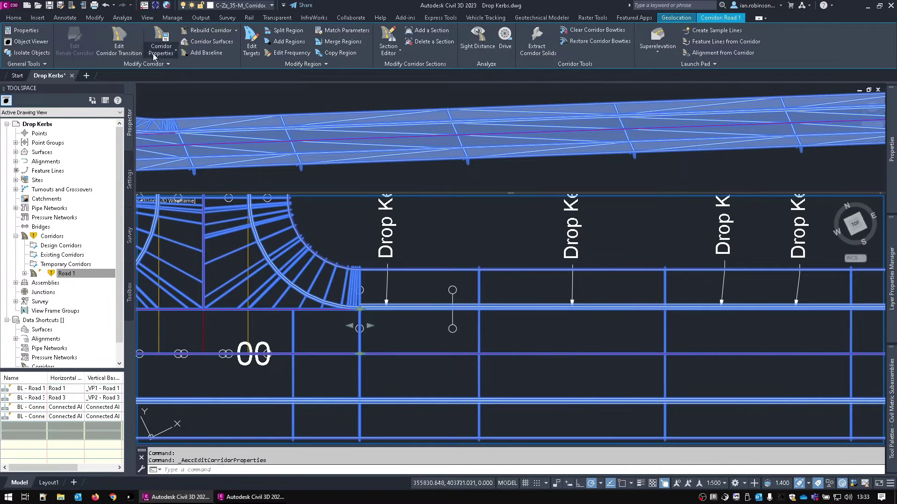
# Start a corridor transition on baseline BL - Road 1 - (1) for the left BritishKerbs subassembly's KerbFace parameter
pyautogui.click(122, 54)
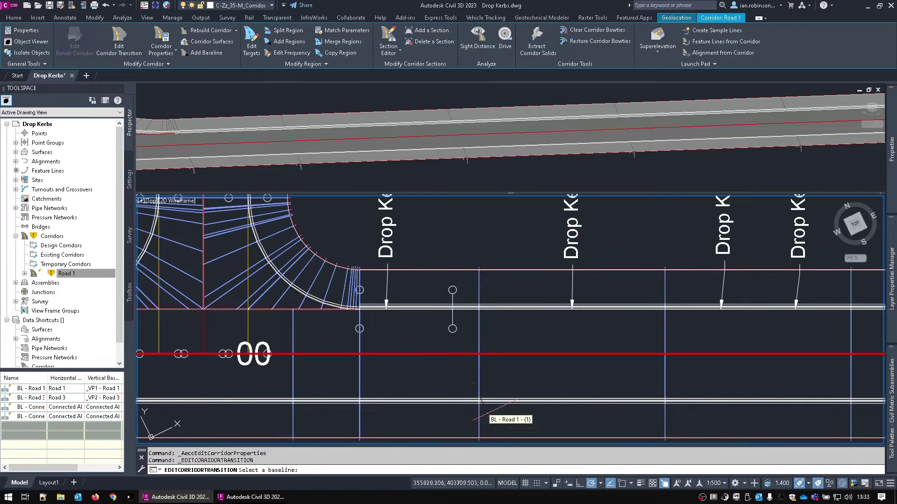
pyautogui.click(495, 354)
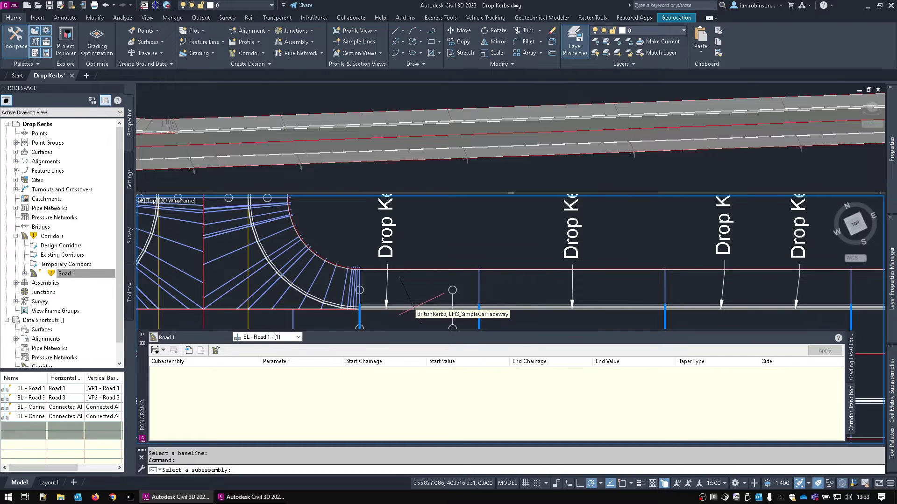
pyautogui.click(413, 309)
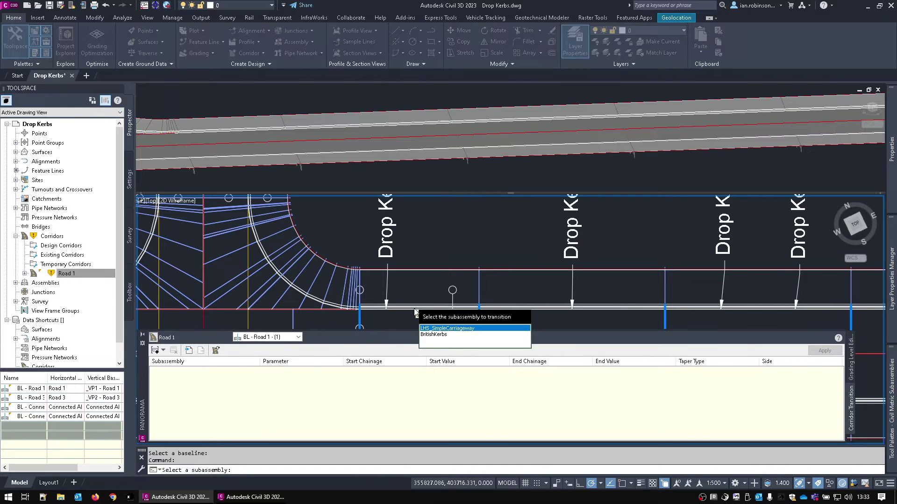
pyautogui.click(435, 335)
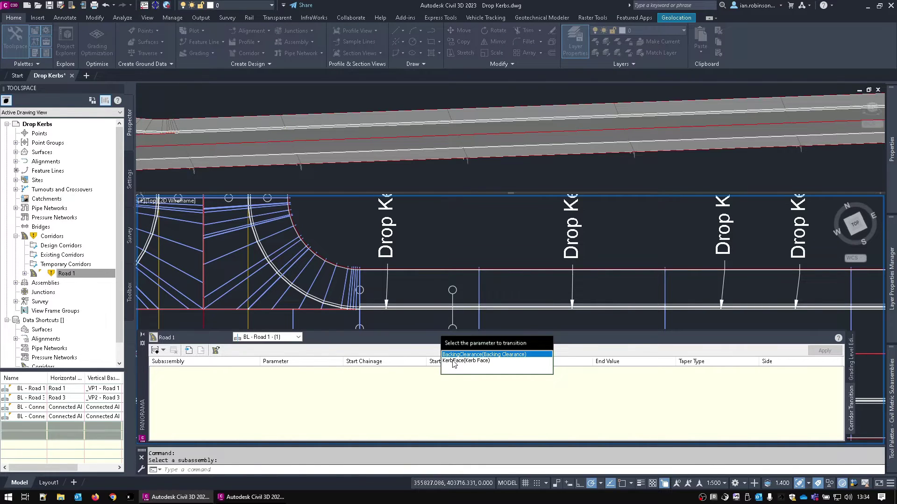
pyautogui.click(466, 360)
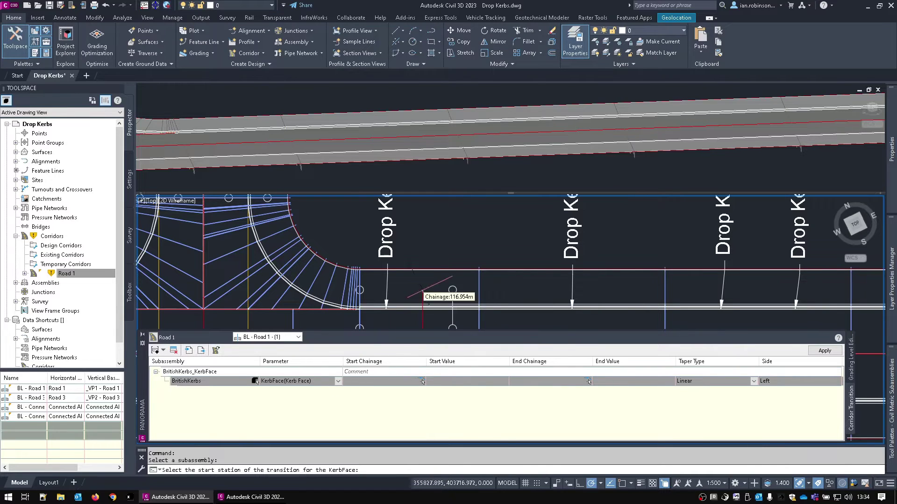
# Define a linear KerbFace transition from 0.1 m at chainage 115 to 0.01 m at chainage 115.9
pyautogui.scroll(-2, 430, 243)
pyautogui.moveTo(432, 242); pyautogui.dragTo(430, 283, button='middle')
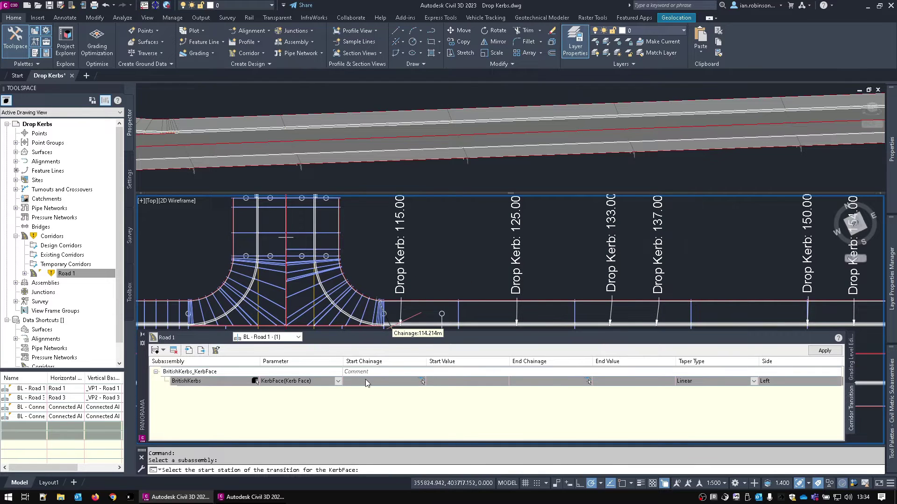
pyautogui.write('15')
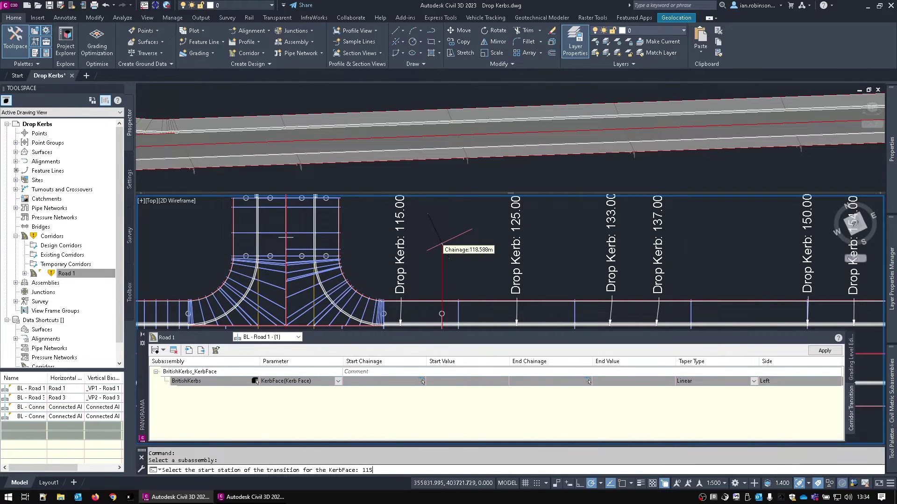
pyautogui.press('Return')
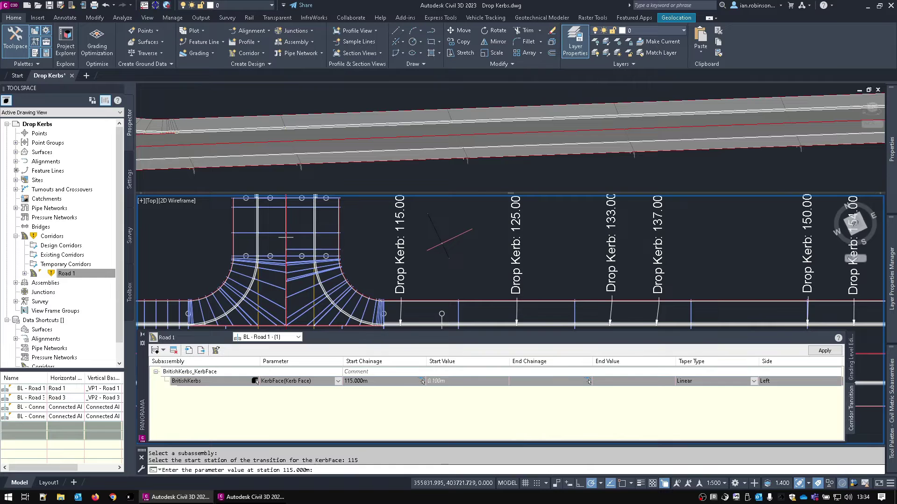
pyautogui.write('0.1')
pyautogui.press('Return')
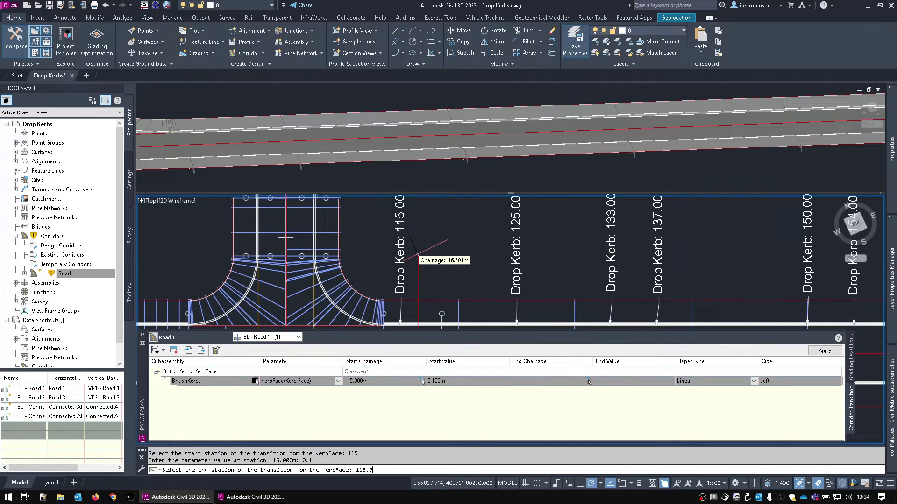
pyautogui.press('Return')
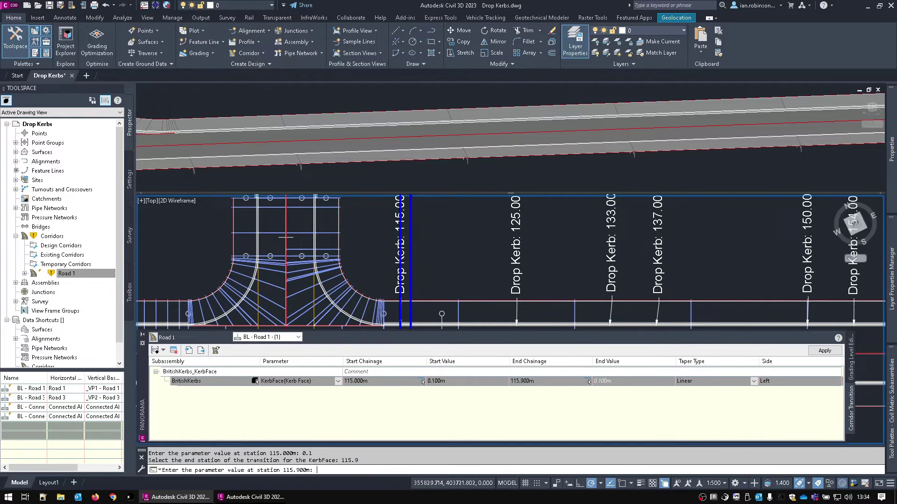
pyautogui.write('0.01')
pyautogui.press('Return')
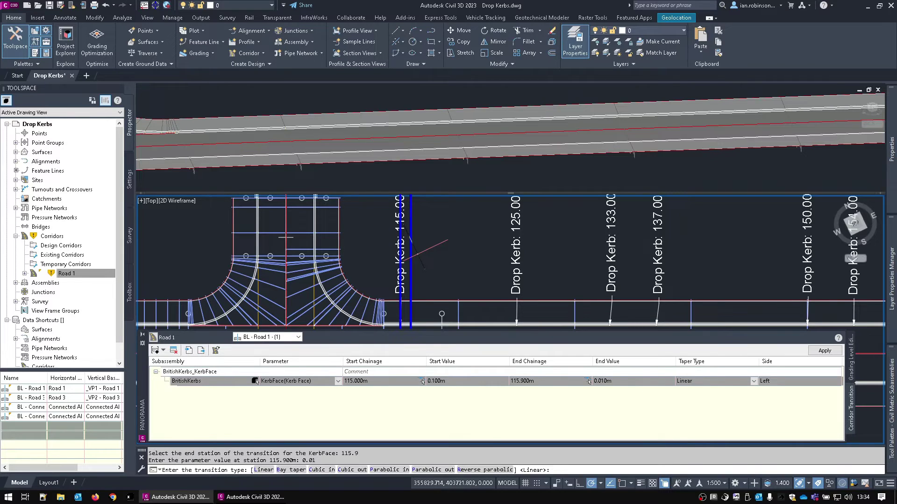
pyautogui.press('Return')
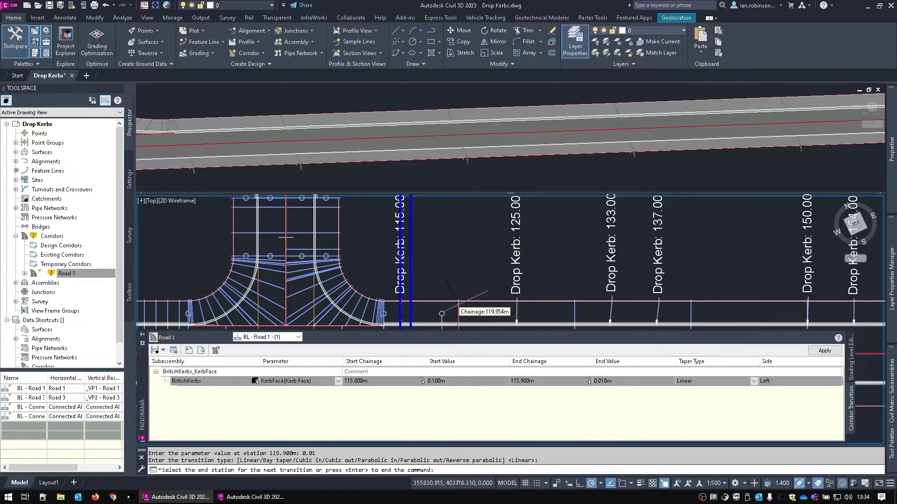
# Continue with a linear KerbFace transition that holds 0.01 m up to chainage 125
pyautogui.moveTo(458, 314); pyautogui.dragTo(441, 323, button='middle')
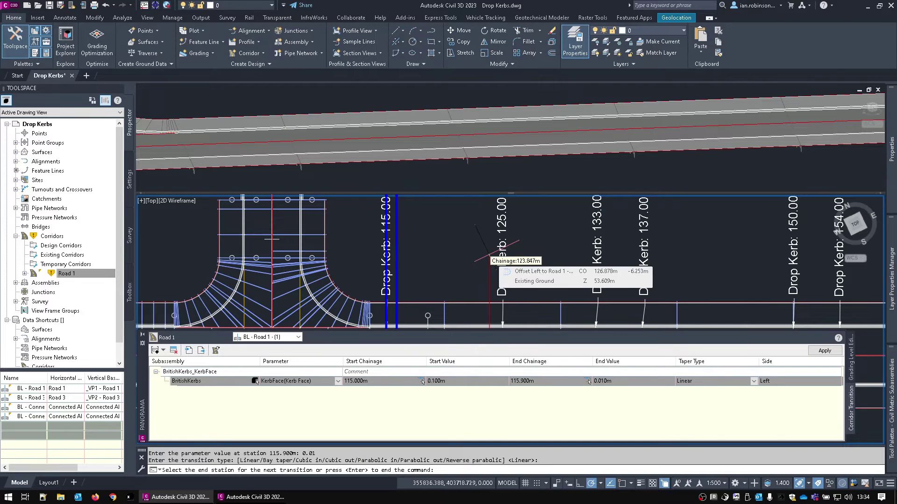
pyautogui.write('125')
pyautogui.press('Return')
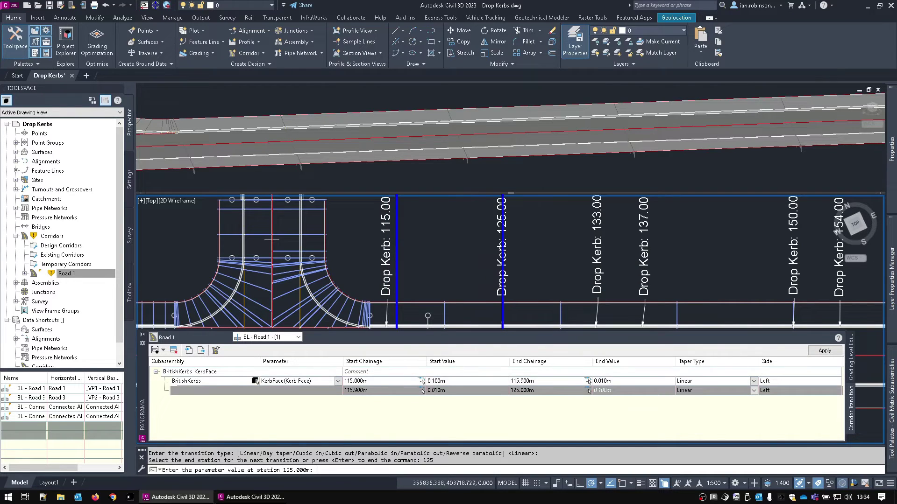
pyautogui.write('0.01')
pyautogui.press('Return')
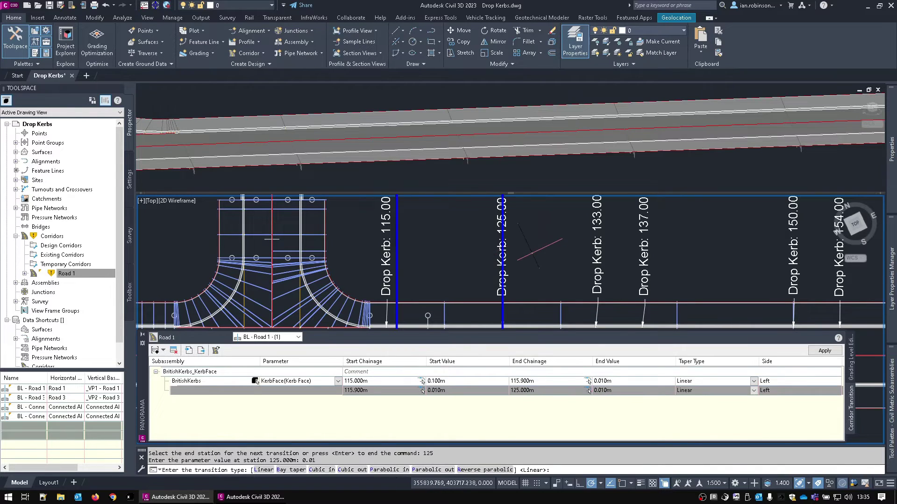
pyautogui.press('Return')
# Add a linear transition raising the kerb face to 0.1 m at chainage 125.9, then end the command and apply the transition set
pyautogui.write('125.9')
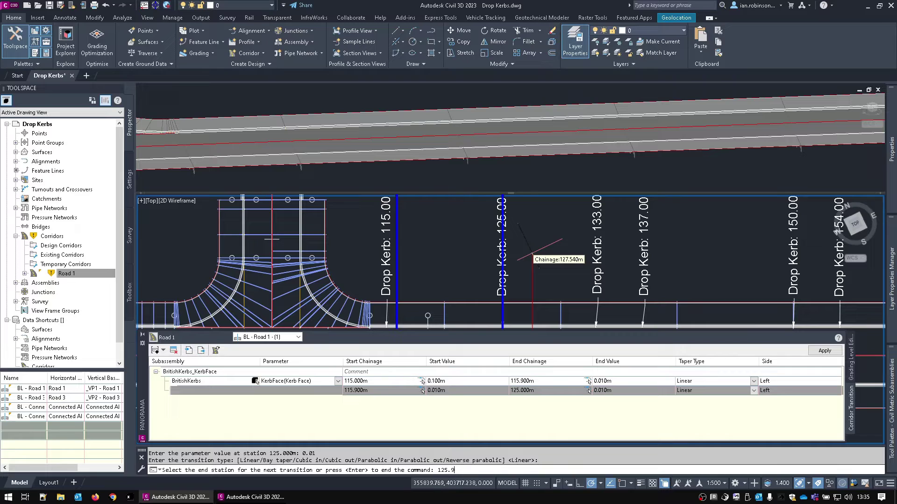
pyautogui.press('Return')
pyautogui.write('00m: 0.1')
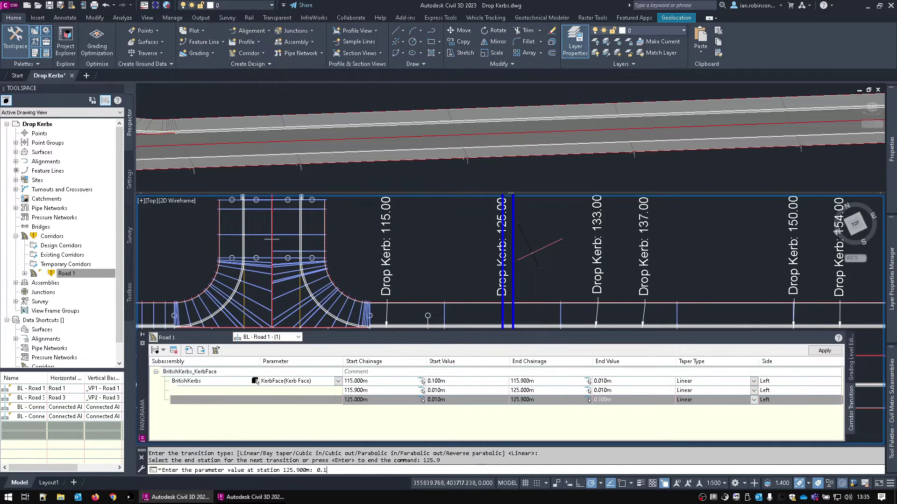
pyautogui.press('Return')
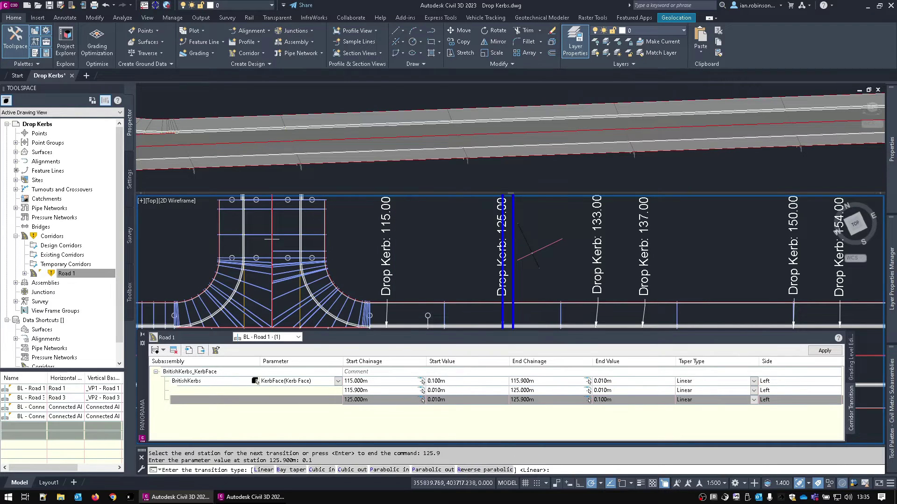
pyautogui.press('Return')
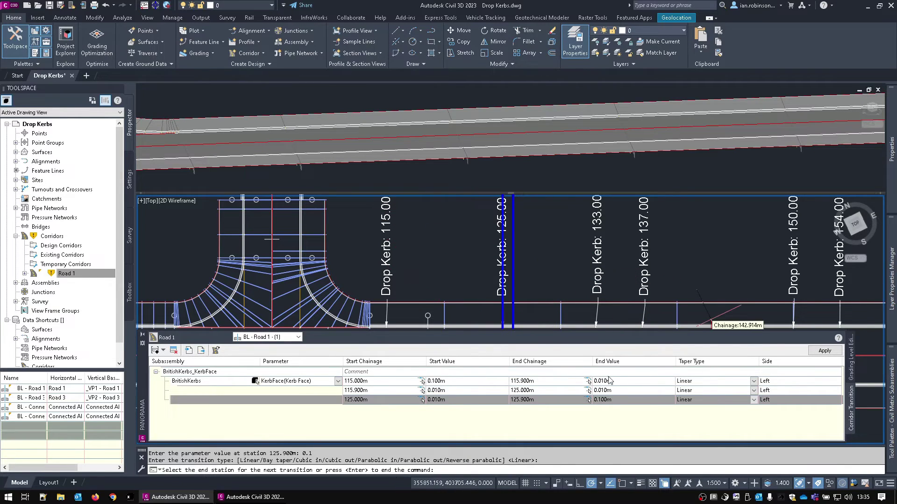
pyautogui.press('Return')
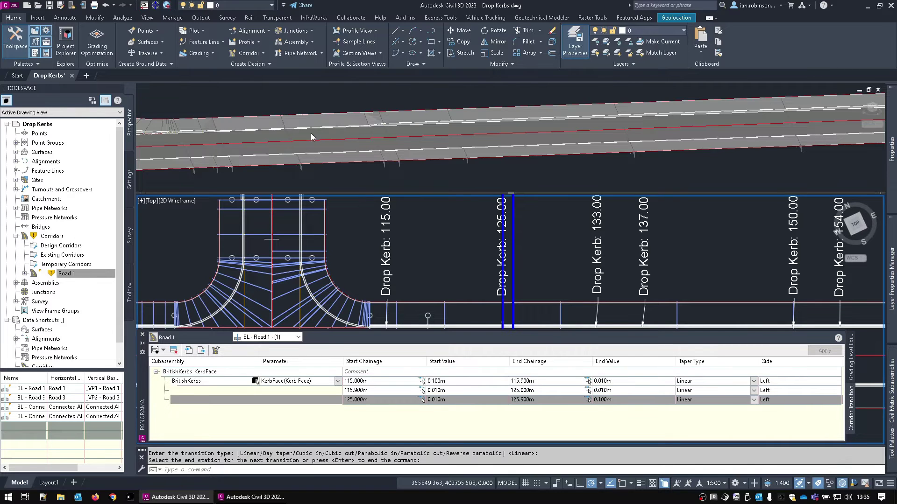
# Check the dropped kerb in the shaded 3D view and insert a new transition below the last KerbFace transition
pyautogui.click(343, 106)
pyautogui.moveTo(293, 142); pyautogui.dragTo(412, 154, button='middle')
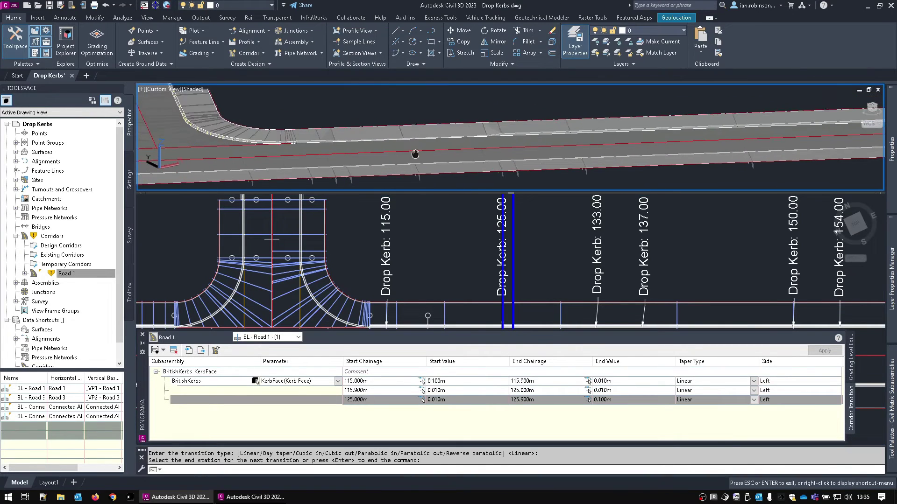
pyautogui.scroll(5, 394, 130)
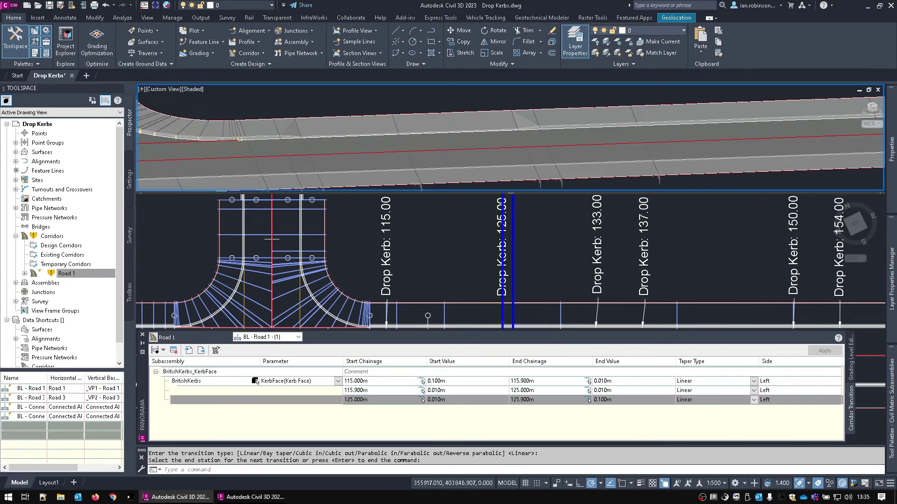
pyautogui.scroll(-4, 400, 132)
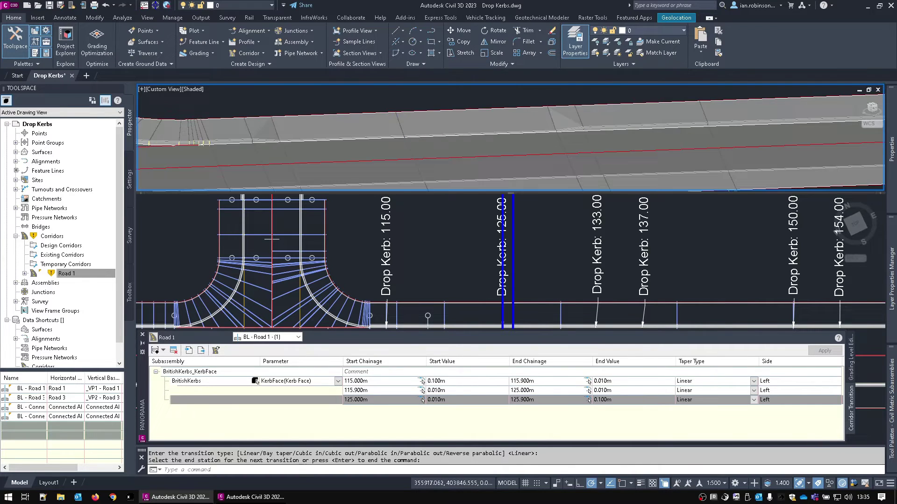
pyautogui.moveTo(468, 157); pyautogui.dragTo(400, 150, button='middle')
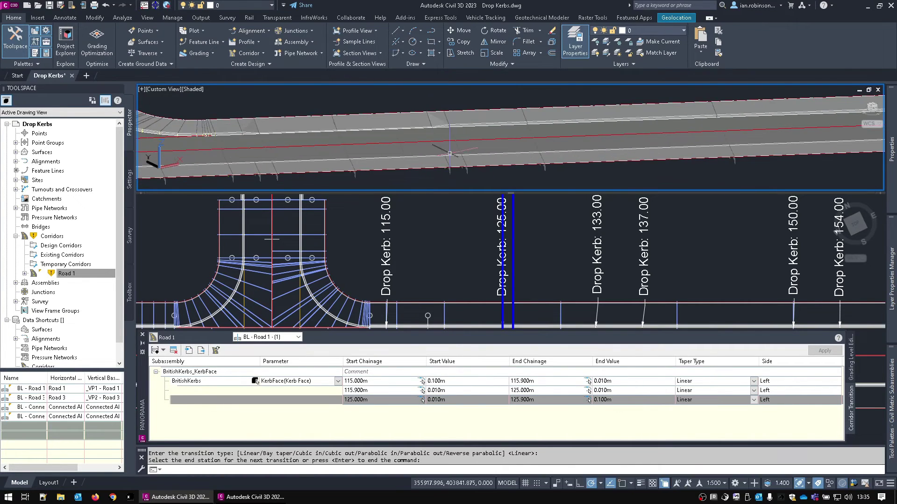
pyautogui.click(340, 397)
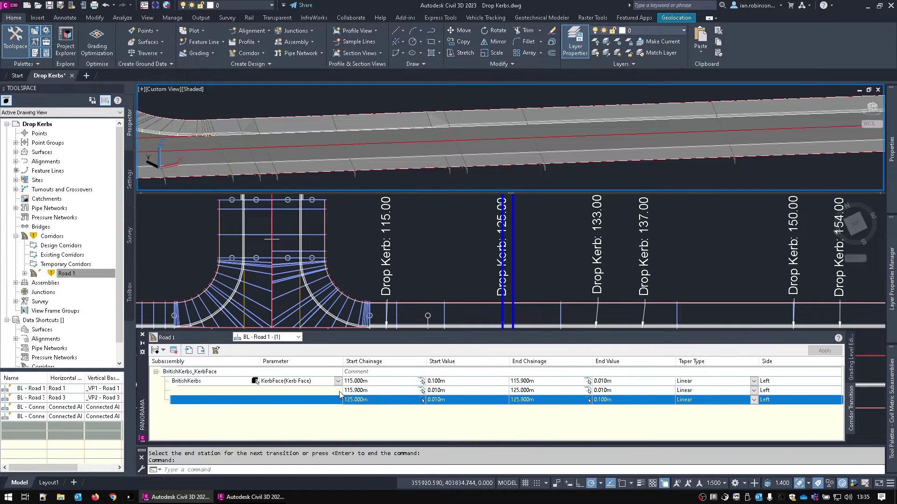
pyautogui.rightClick(217, 402)
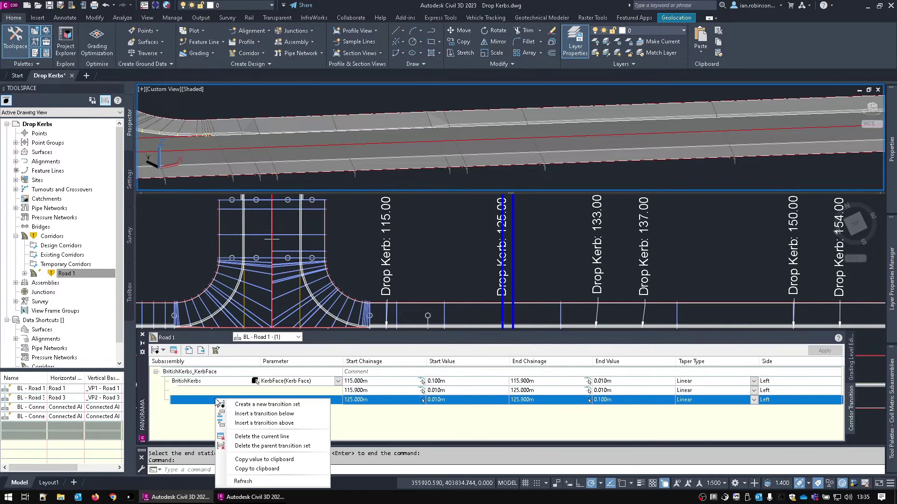
pyautogui.click(280, 414)
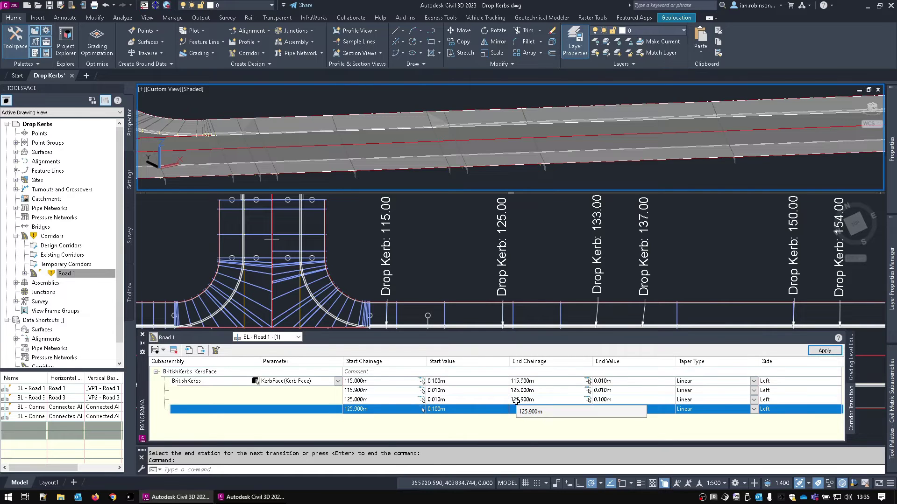
# Define the new KerbFace transition from 0.1 m at chainage 133 to 0.01 m at chainage 133.9
pyautogui.click(383, 409)
pyautogui.write('133')
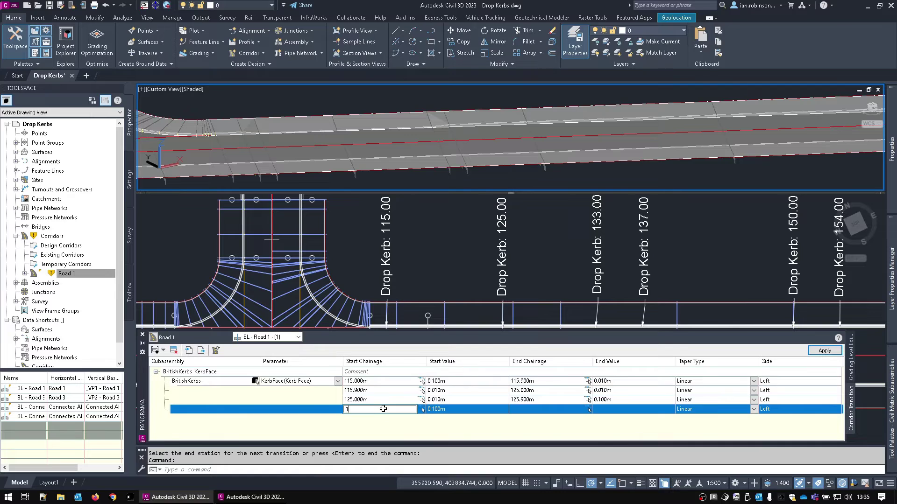
pyautogui.press('Return')
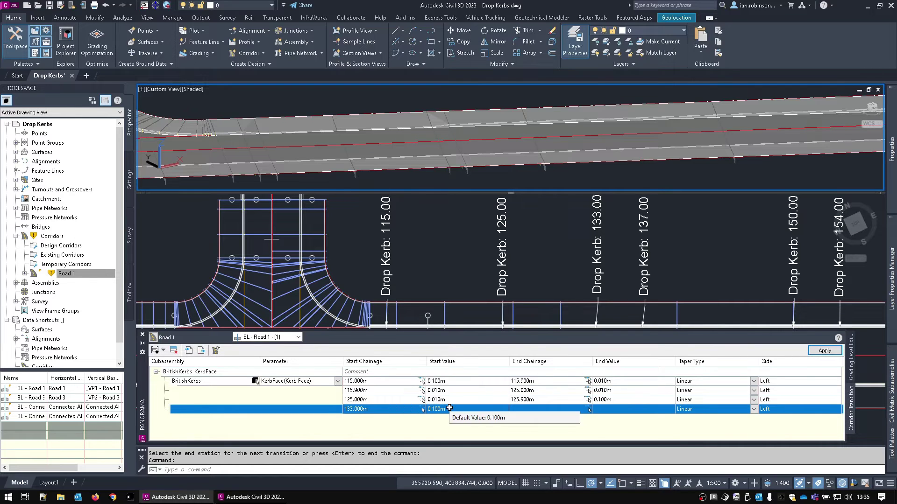
pyautogui.click(529, 409)
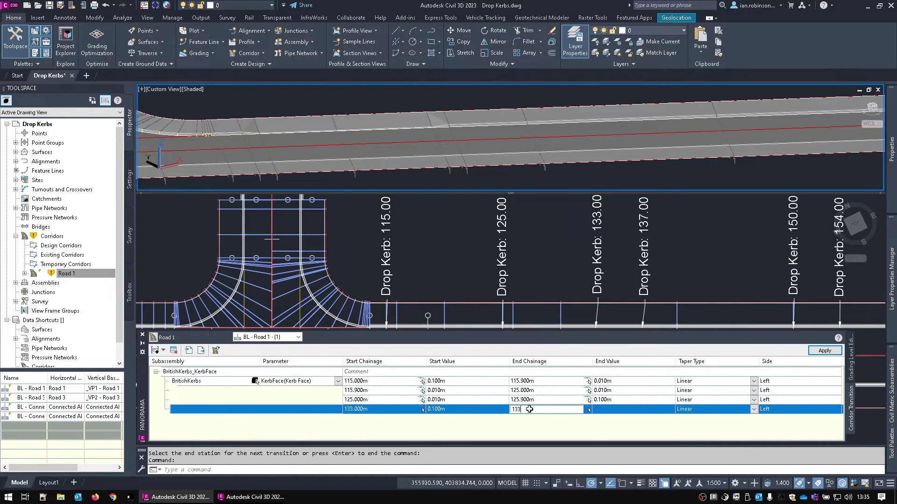
pyautogui.write('133.9')
pyautogui.press('Return')
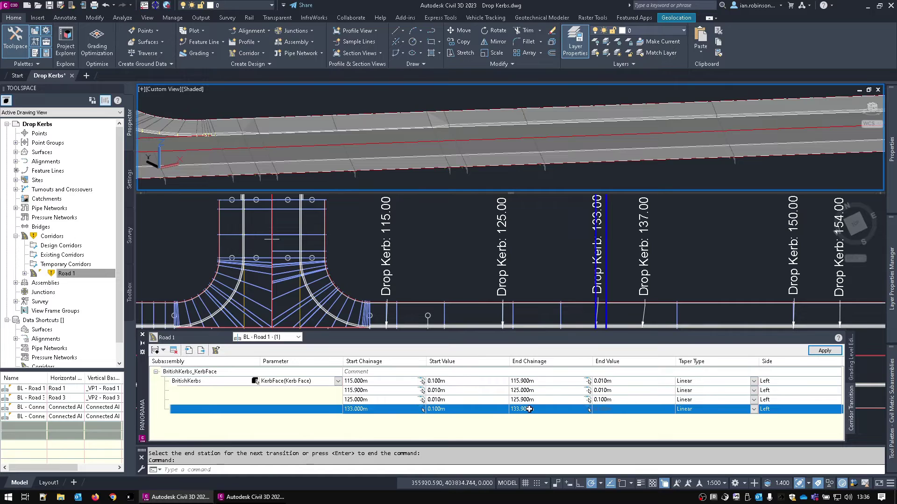
pyautogui.click(606, 410)
pyautogui.write('0.01')
pyautogui.press('Return')
# Insert another transition below it, starting at chainage 137 with a kerb face of 0.01 m
pyautogui.rightClick(300, 413)
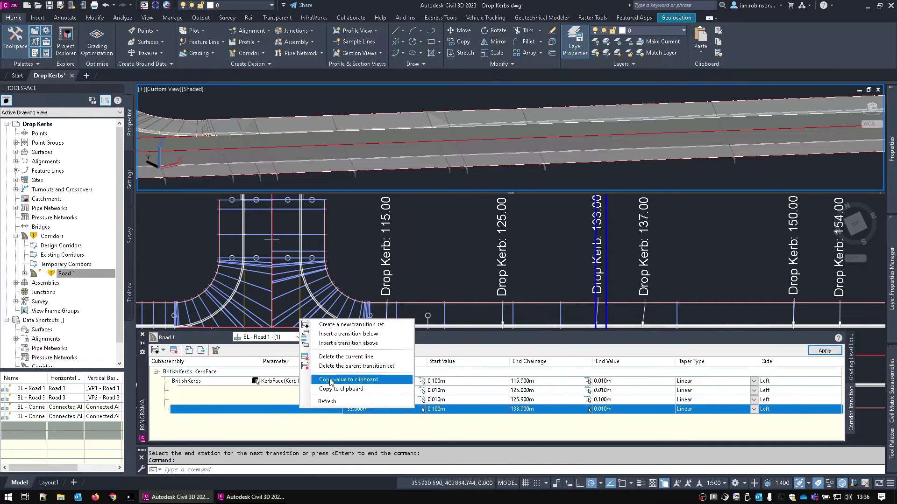
pyautogui.click(348, 334)
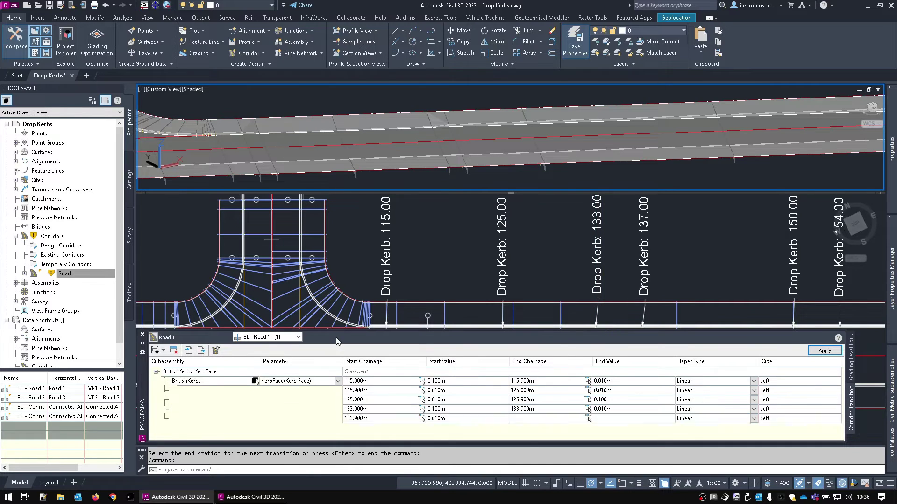
pyautogui.click(384, 419)
pyautogui.write('1')
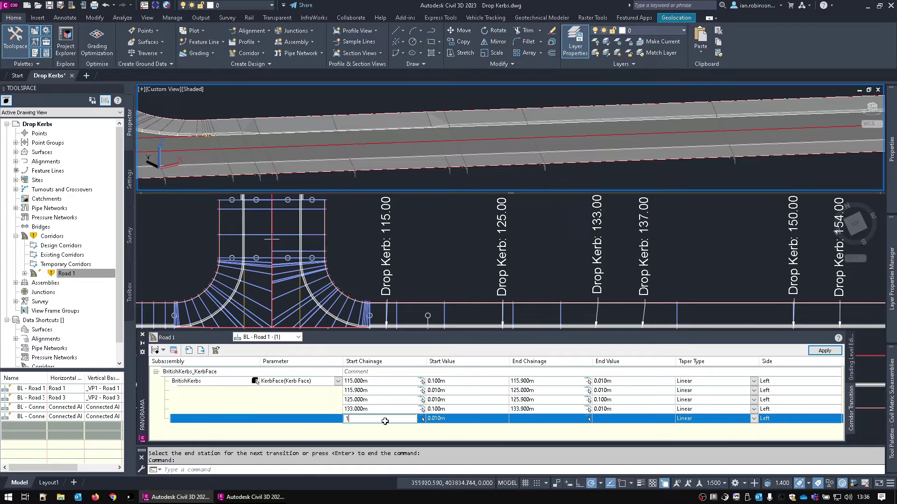
pyautogui.click(466, 417)
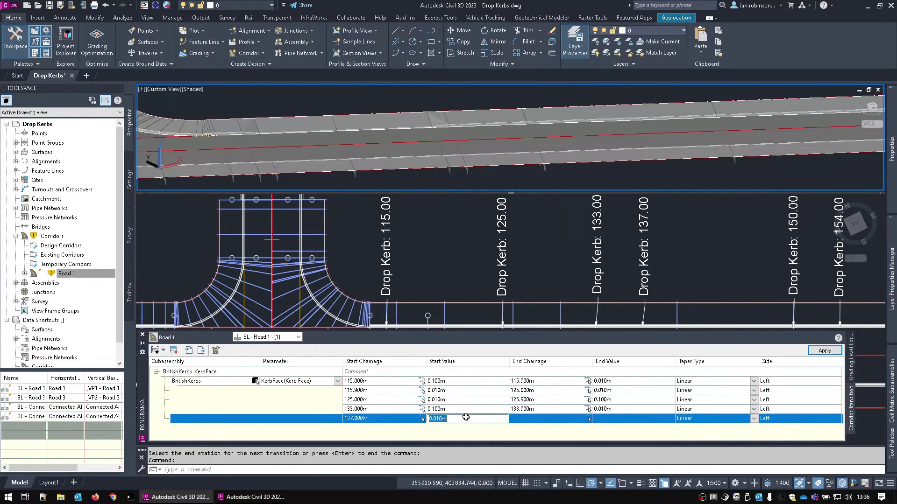
pyautogui.write('0')
pyautogui.press('Return')
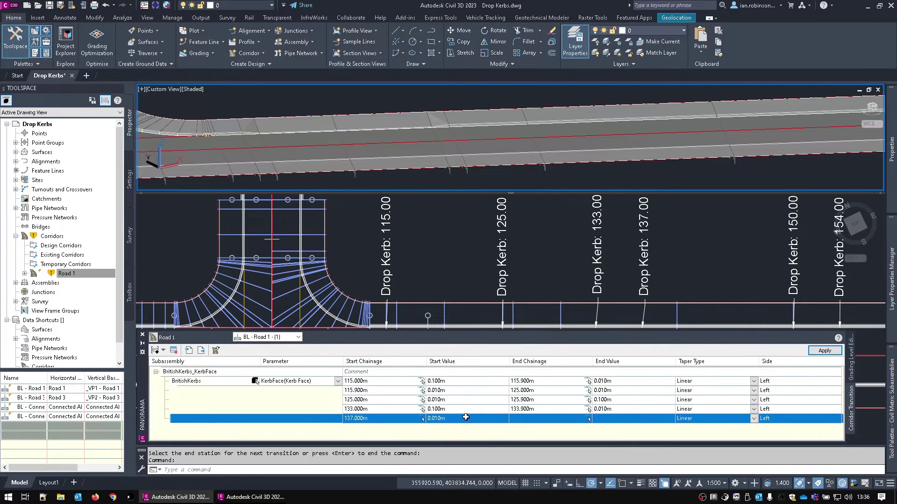
# End the chainage 137 transition at chainage 137.9 with a value of 0.1 m and apply the changes to the corridor
pyautogui.click(523, 419)
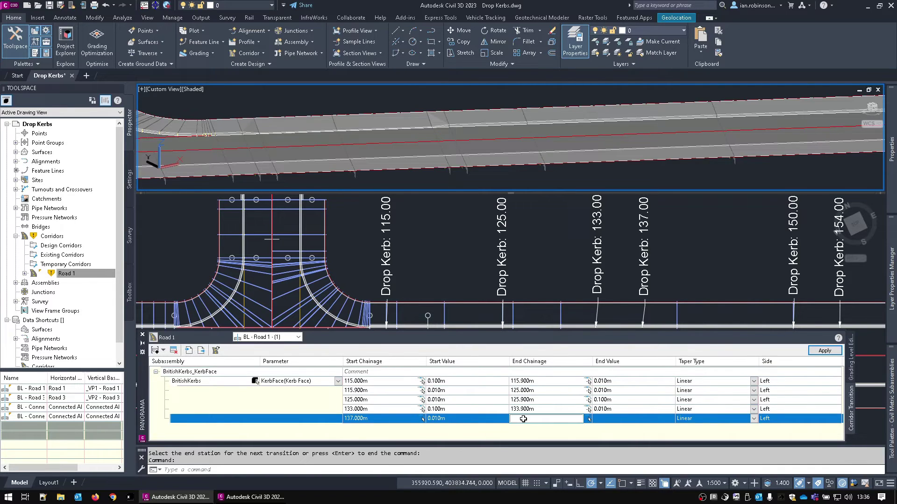
pyautogui.write('137.9')
pyautogui.press('Return')
pyautogui.click(607, 420)
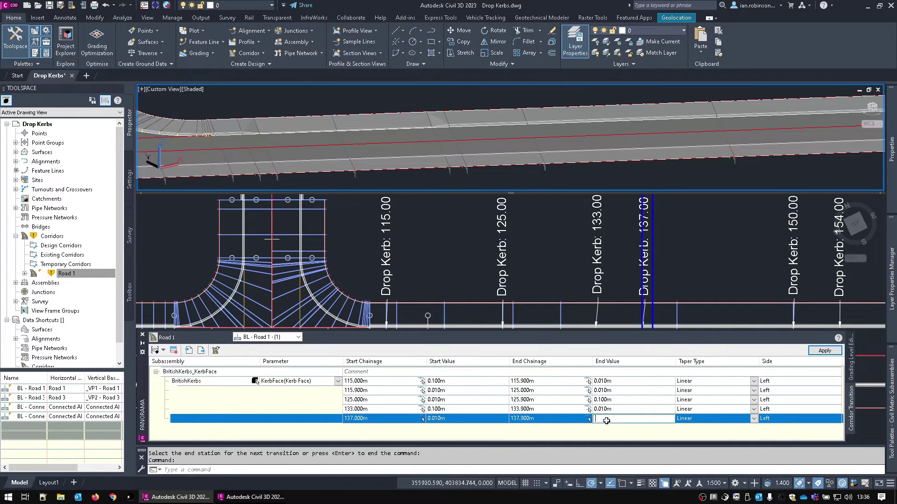
pyautogui.write('0.1')
pyautogui.press('Return')
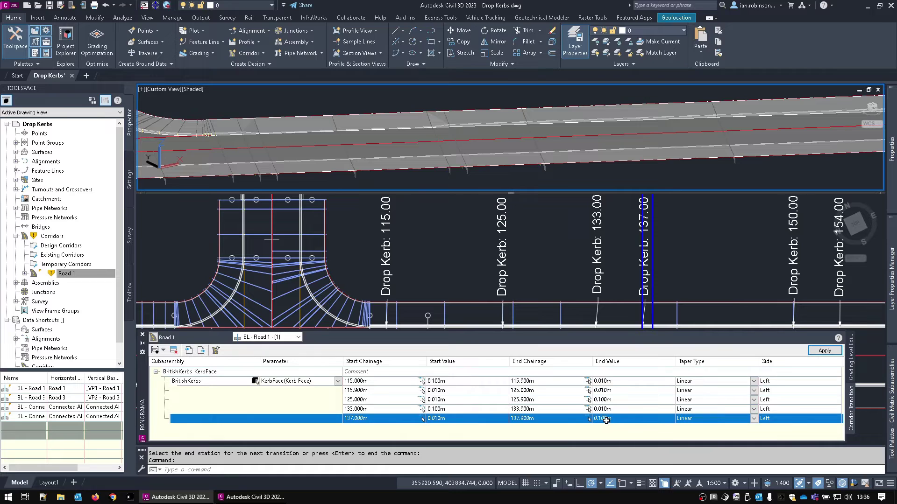
pyautogui.click(824, 351)
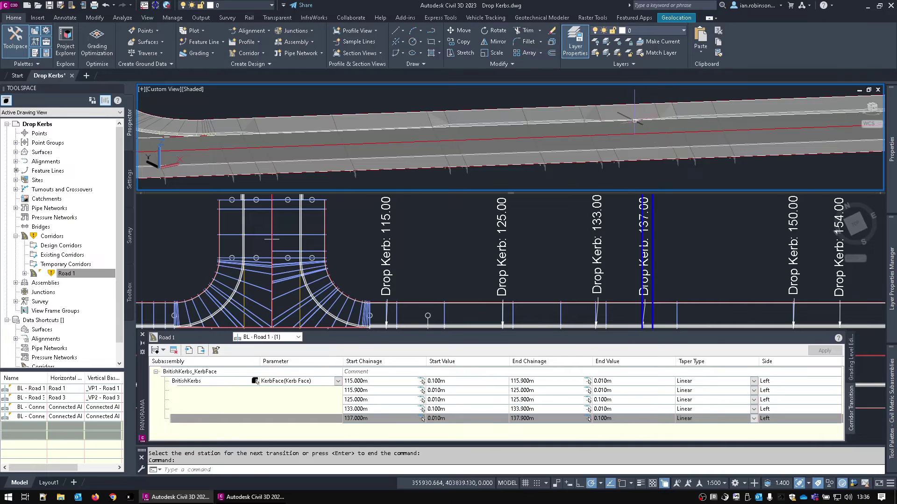
pyautogui.press('Return')
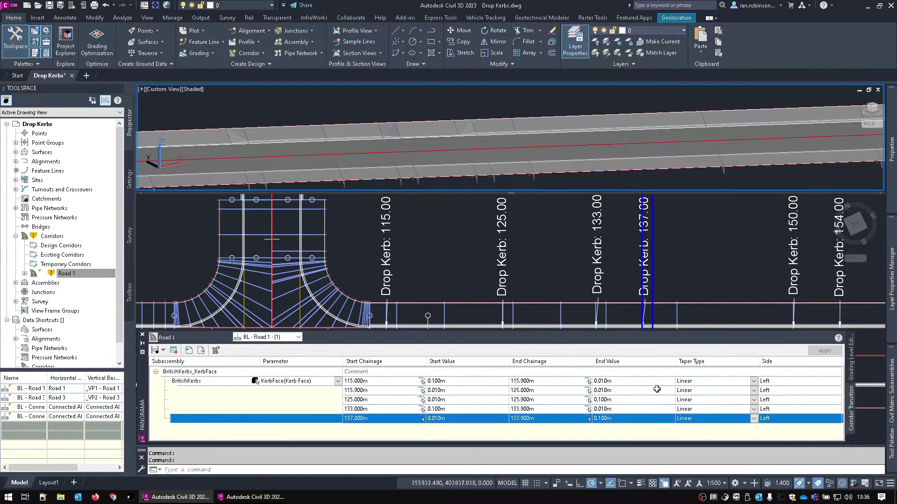
# Insert a transition below the chainage 137 one and start it at chainage 150
pyautogui.moveTo(738, 288); pyautogui.dragTo(548, 298, button='middle')
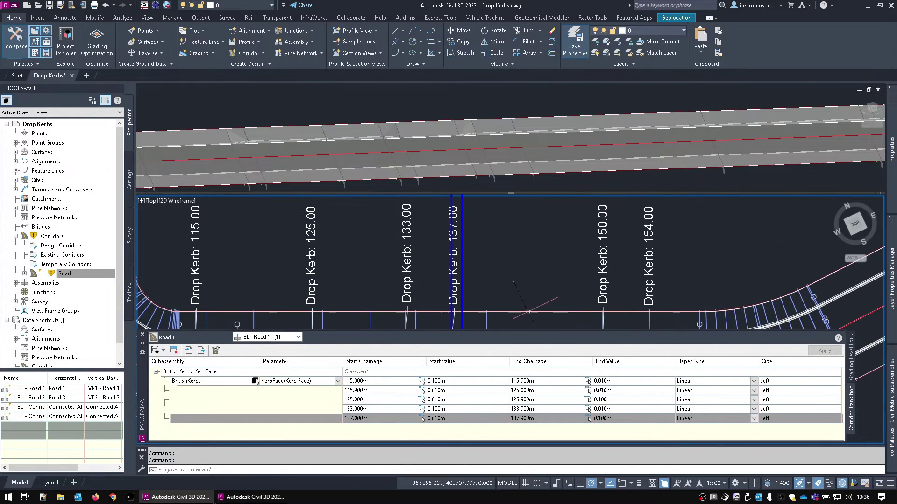
pyautogui.click(345, 422)
pyautogui.rightClick(330, 419)
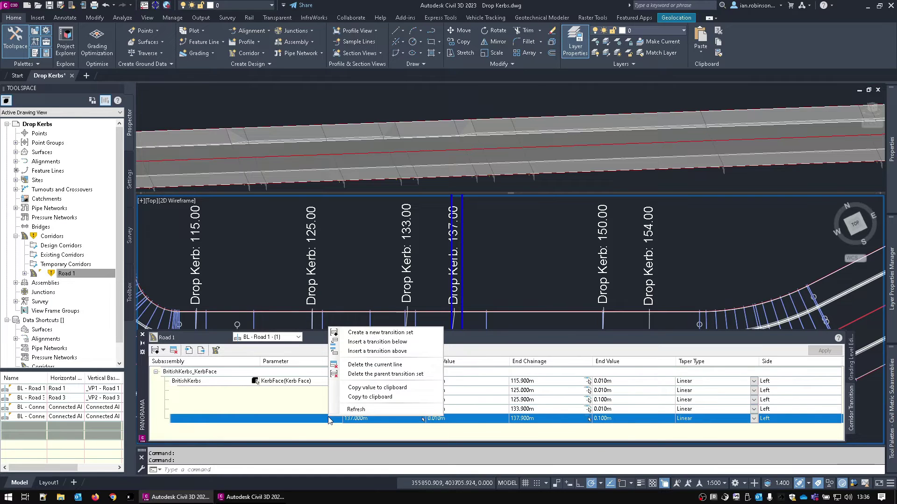
pyautogui.click(355, 342)
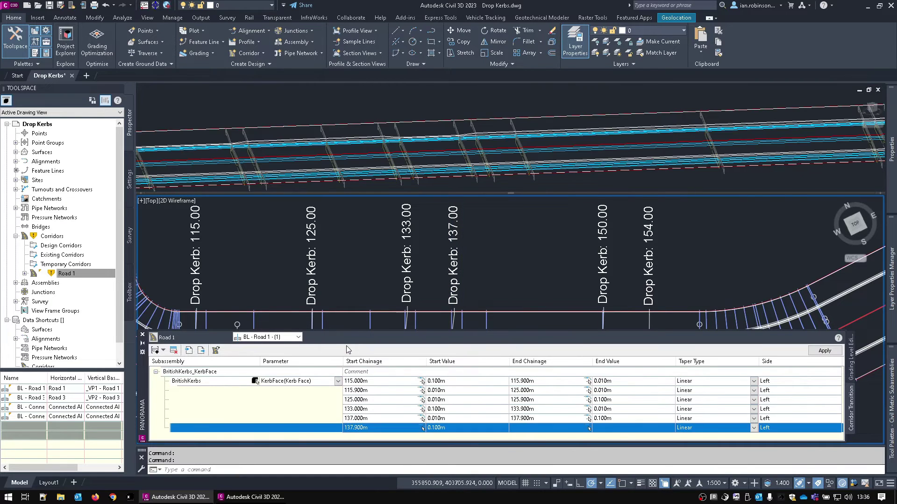
pyautogui.click(380, 429)
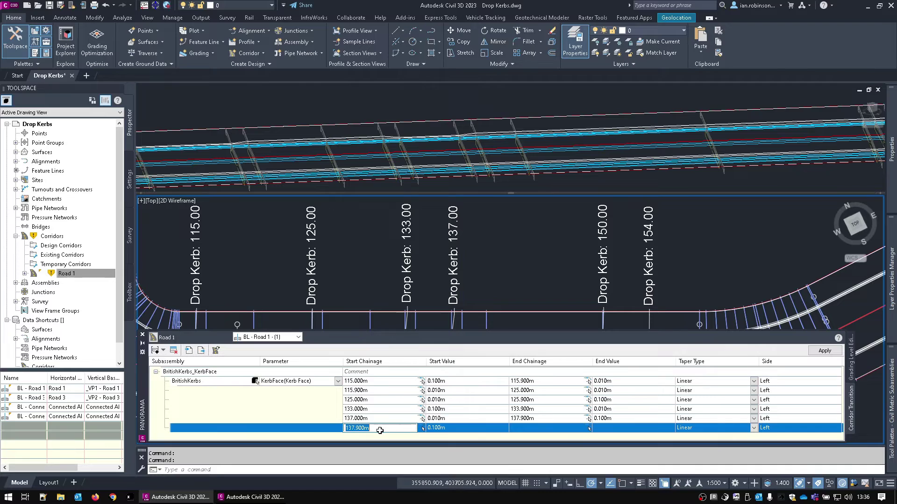
pyautogui.write('150')
pyautogui.press('Return')
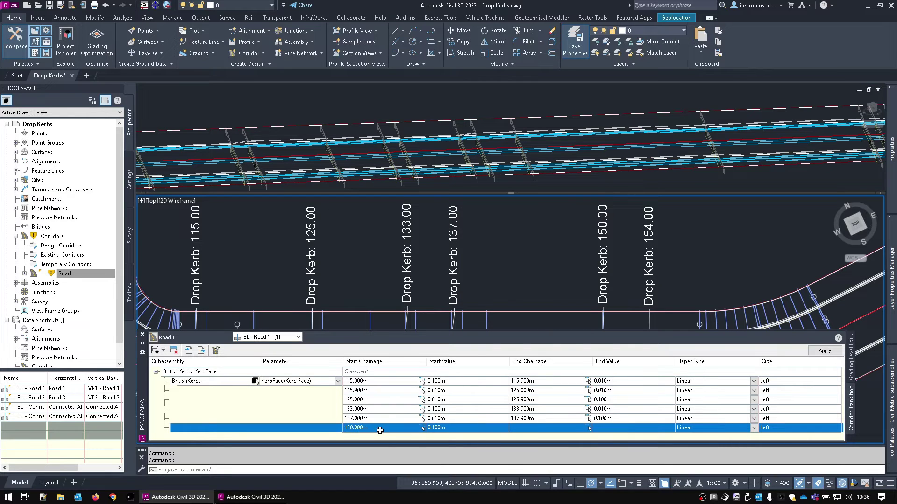
# End the chainage 150 transition at chainage 150.9 with a kerb face of 0.01 m
pyautogui.click(535, 427)
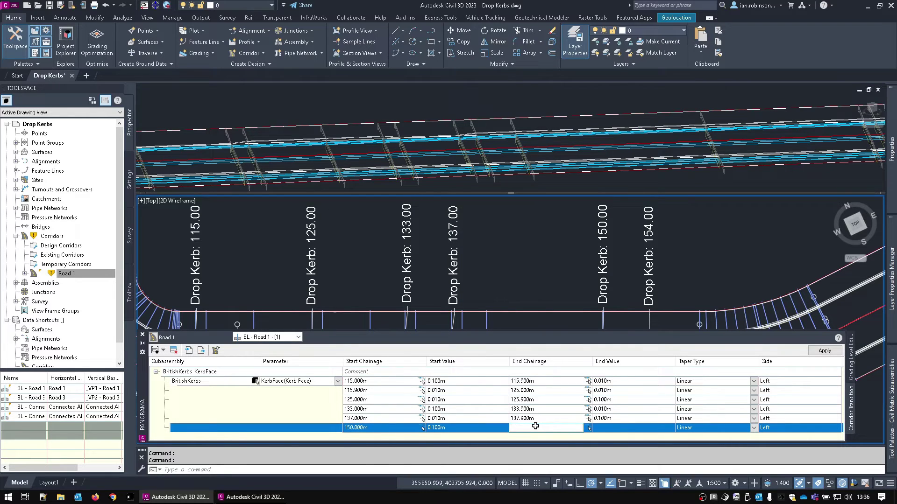
pyautogui.write('150.9')
pyautogui.press('Return')
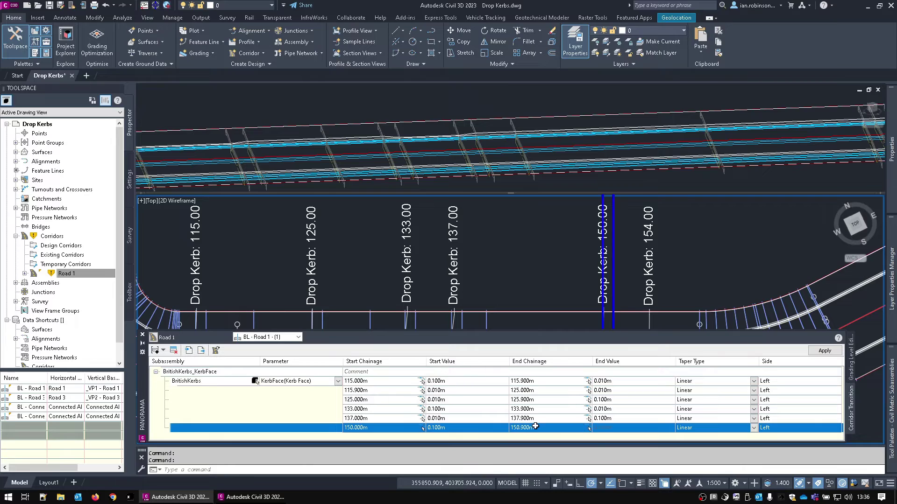
pyautogui.click(606, 428)
pyautogui.write('0.01')
pyautogui.press('Return')
# Insert a further transition at the end of the KerbFace set, starting at chainage 154
pyautogui.rightClick(313, 430)
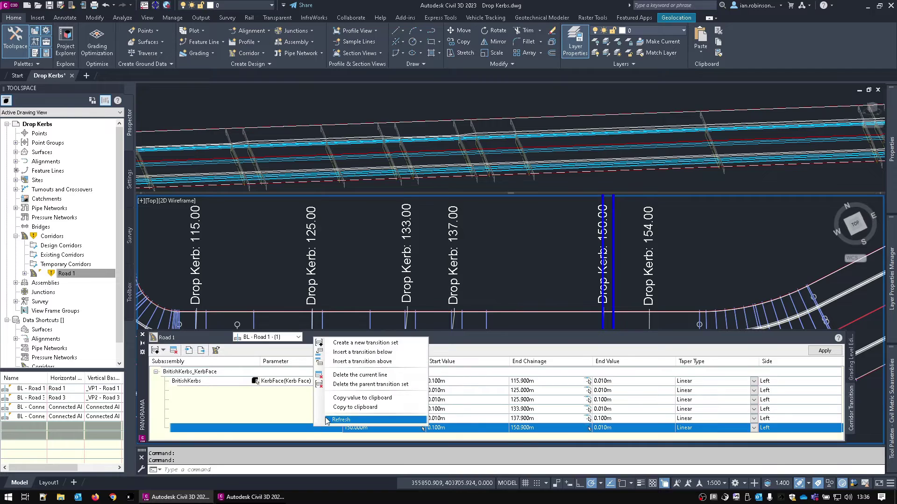
pyautogui.click(348, 355)
pyautogui.click(364, 429)
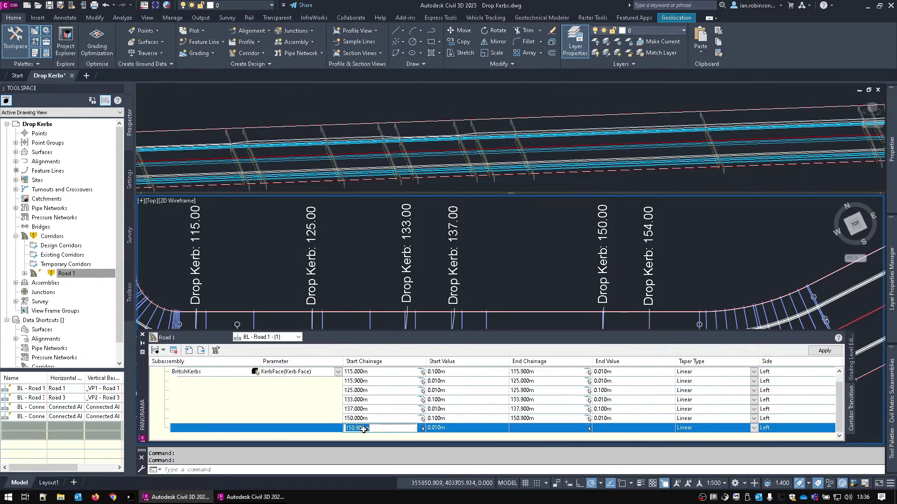
pyautogui.write('154.0')
pyautogui.press('Return')
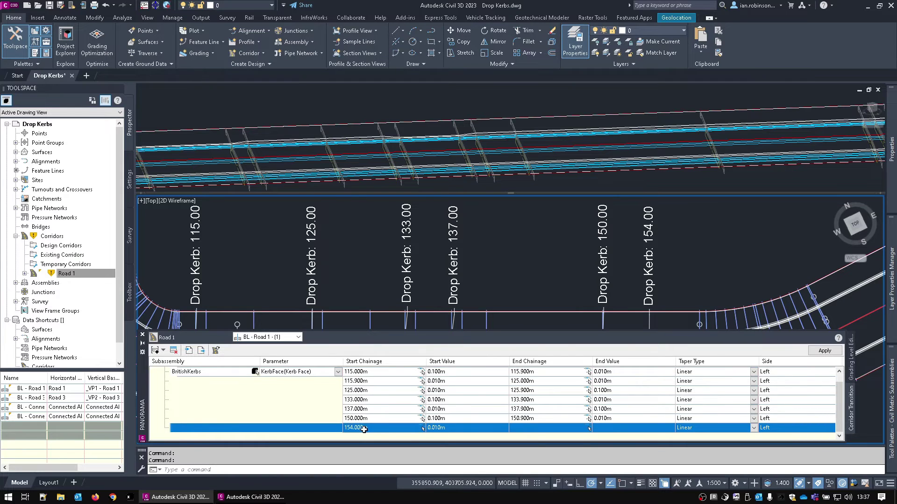
# End the chainage 154 transition at chainage 154.9 with a kerb face of 0.1 m and apply the transition set
pyautogui.click(530, 427)
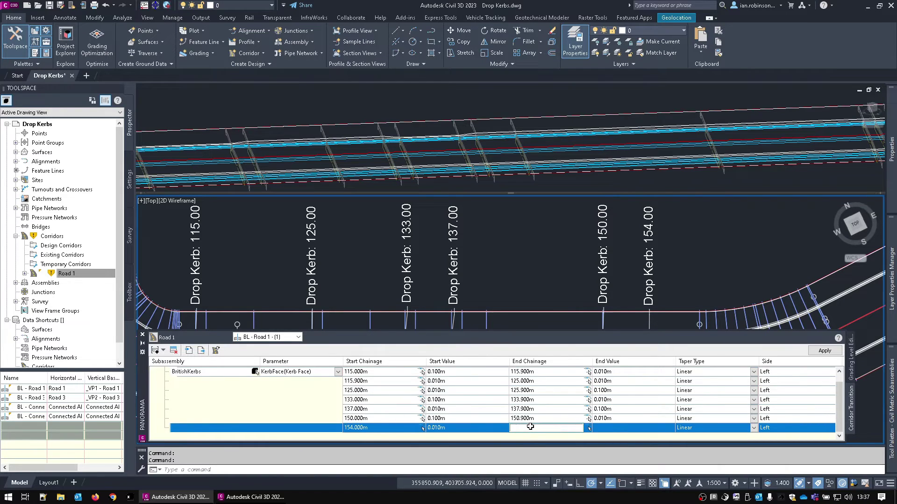
pyautogui.write('154.9')
pyautogui.press('Return')
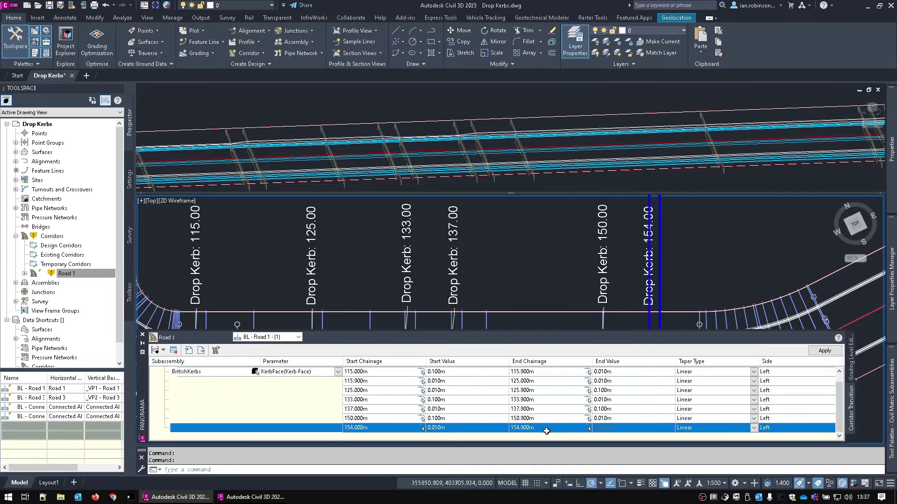
pyautogui.click(605, 428)
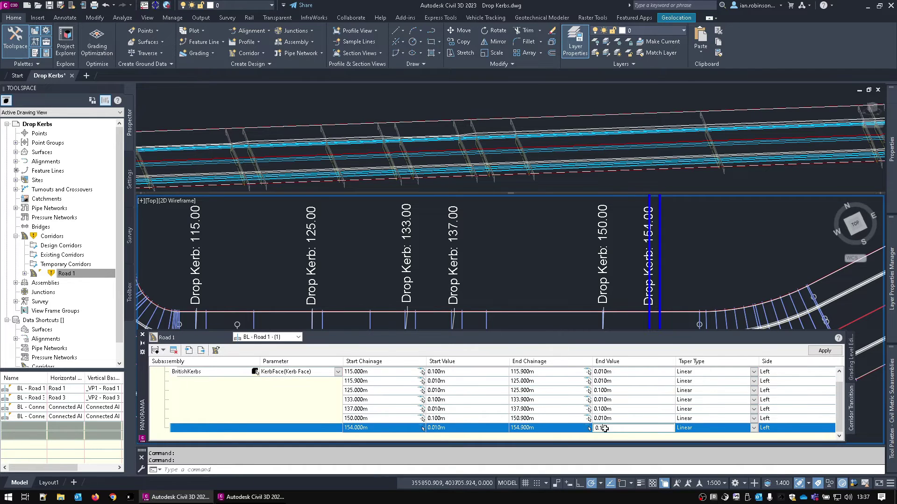
pyautogui.write('0.1')
pyautogui.press('Return')
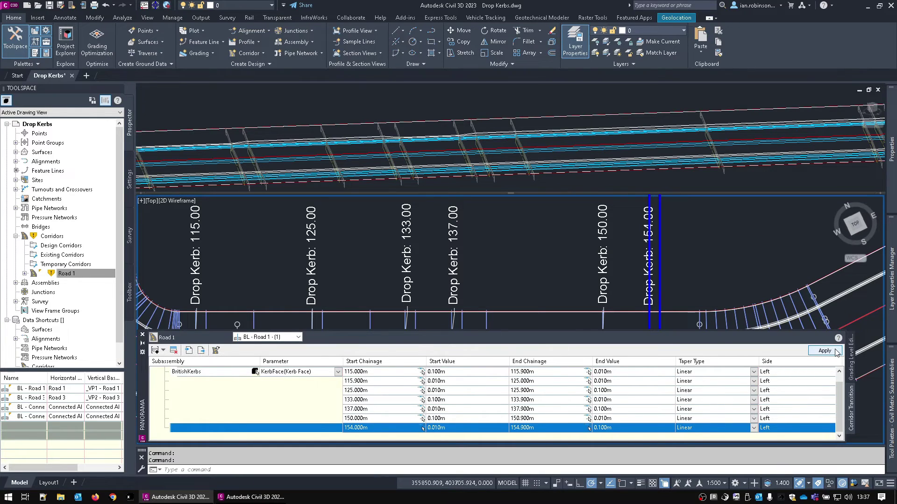
pyautogui.click(835, 352)
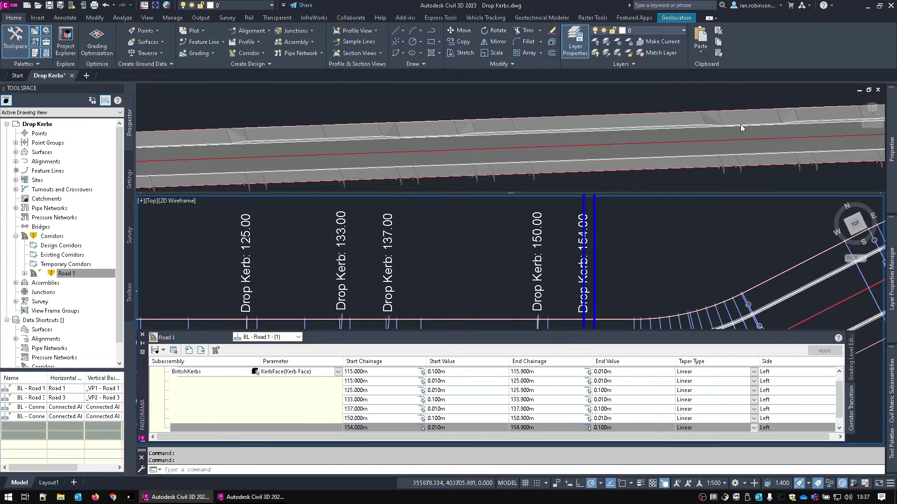
# Set the 3D viewport's visual style to Realistic for a close view of the dropped kerbs
pyautogui.click(755, 128)
pyautogui.keyDown('shift'); pyautogui.moveTo(755, 128); pyautogui.dragTo(619, 138, button='middle'); pyautogui.keyUp('shift')
pyautogui.click(193, 89)
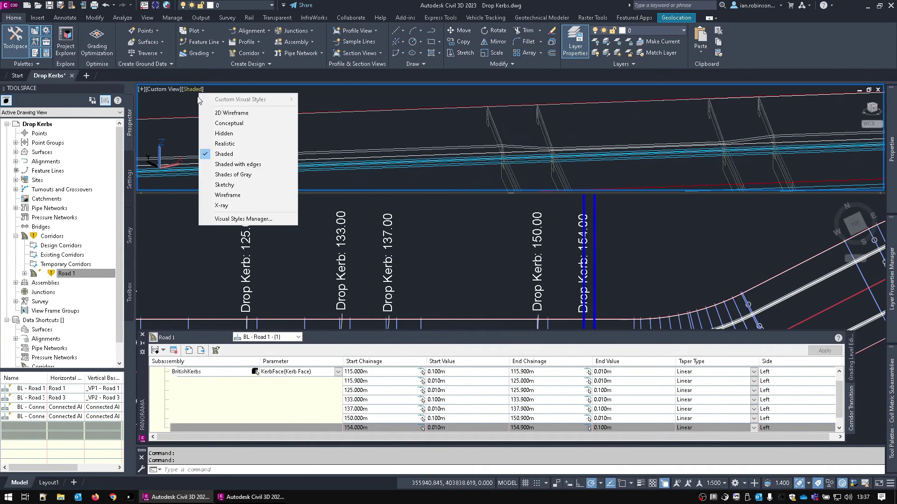
pyautogui.click(223, 143)
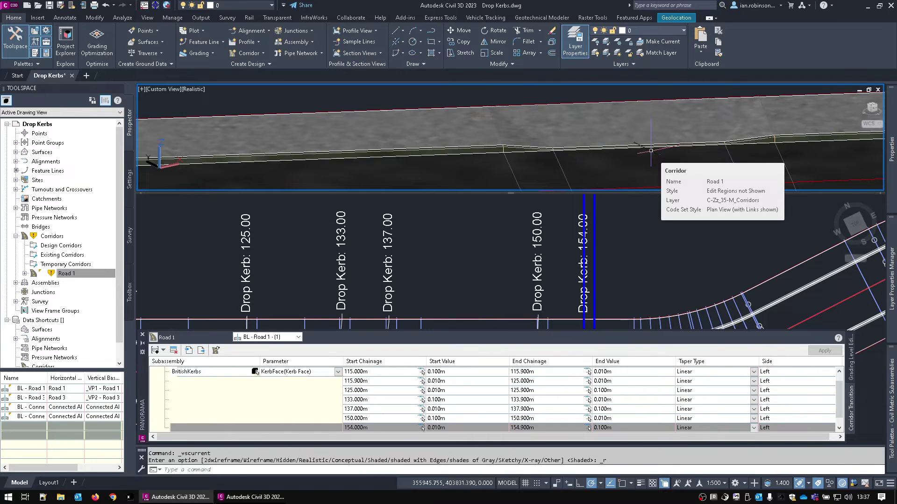
# Examine the drop kerbs along Road 1 in the realistic 3D view and around their labelled chainages in plan
pyautogui.keyDown('shift'); pyautogui.moveTo(650, 151); pyautogui.dragTo(650, 169, button='middle'); pyautogui.keyUp('shift')
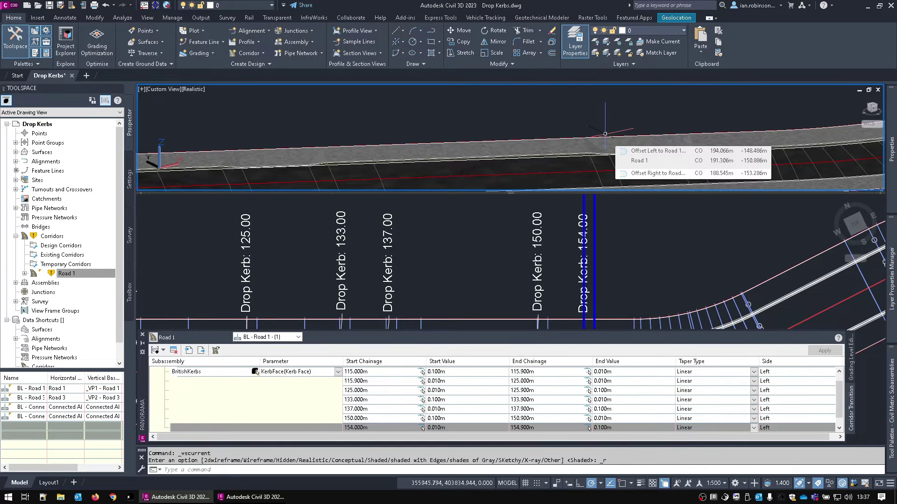
pyautogui.moveTo(397, 146); pyautogui.dragTo(580, 142, button='middle')
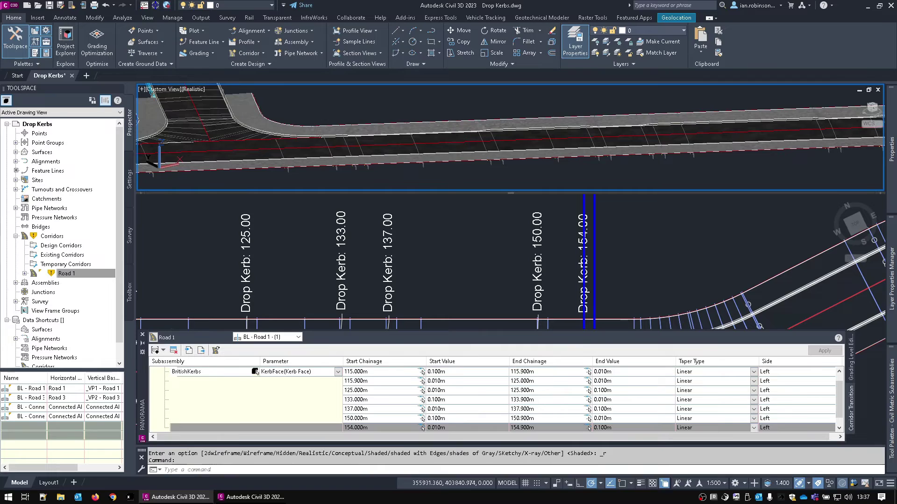
pyautogui.moveTo(300, 141); pyautogui.dragTo(685, 117, button='middle')
pyautogui.moveTo(401, 150); pyautogui.dragTo(648, 138, button='middle')
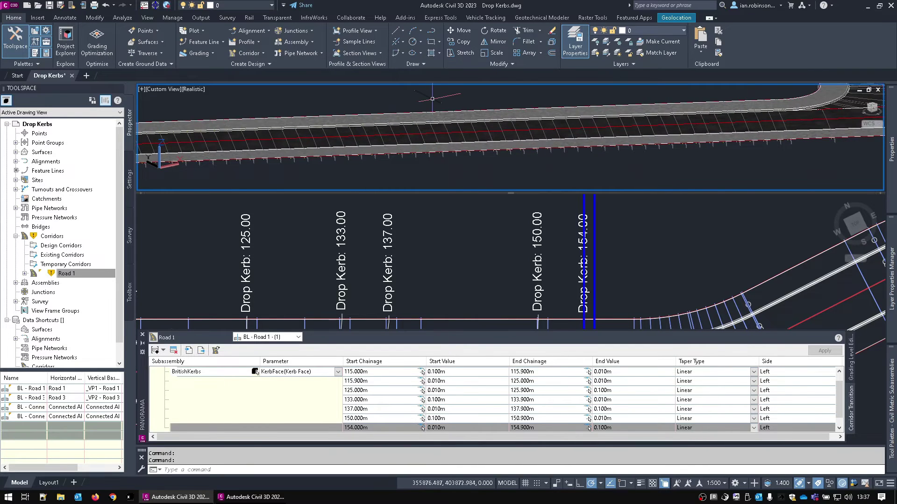
pyautogui.click(452, 236)
pyautogui.scroll(-5, 423, 250)
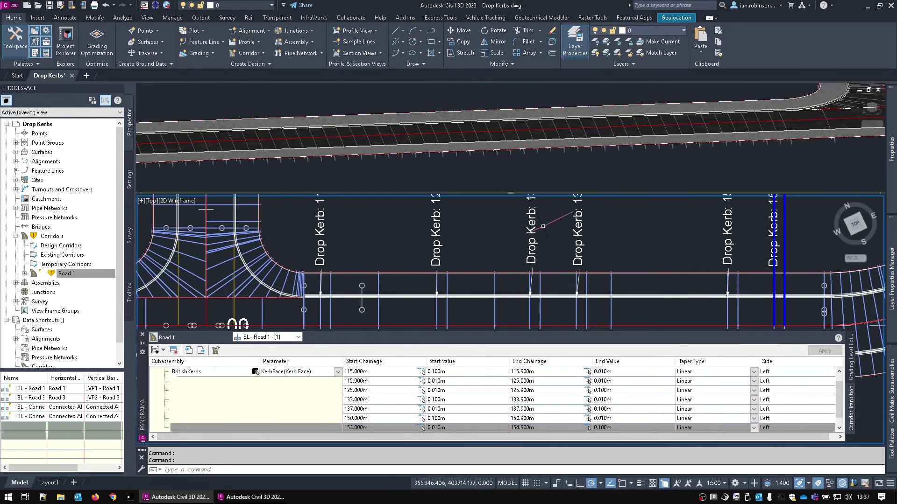
# Create a new transition set on Road 1 for the Width parameter of the RHS_SimpleCarriageway subassembly
pyautogui.moveTo(360, 272); pyautogui.dragTo(450, 250, button='middle')
pyautogui.scroll(2, 450, 249)
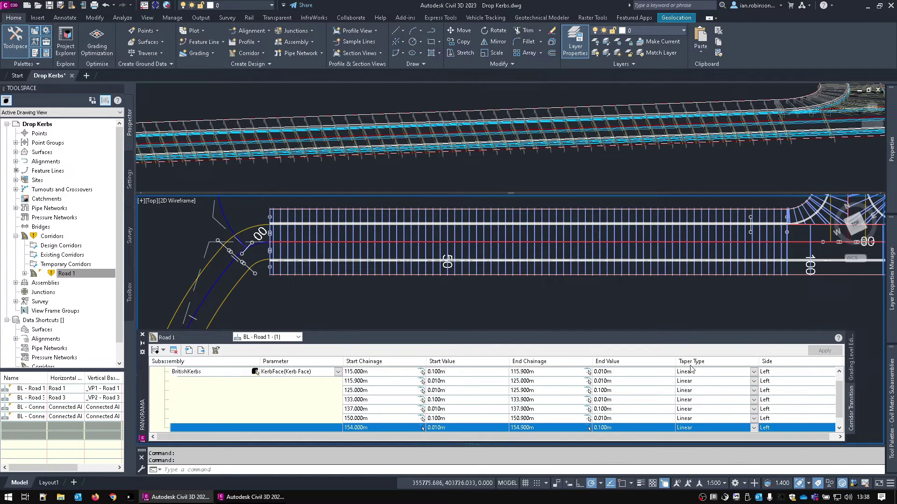
pyautogui.click(163, 351)
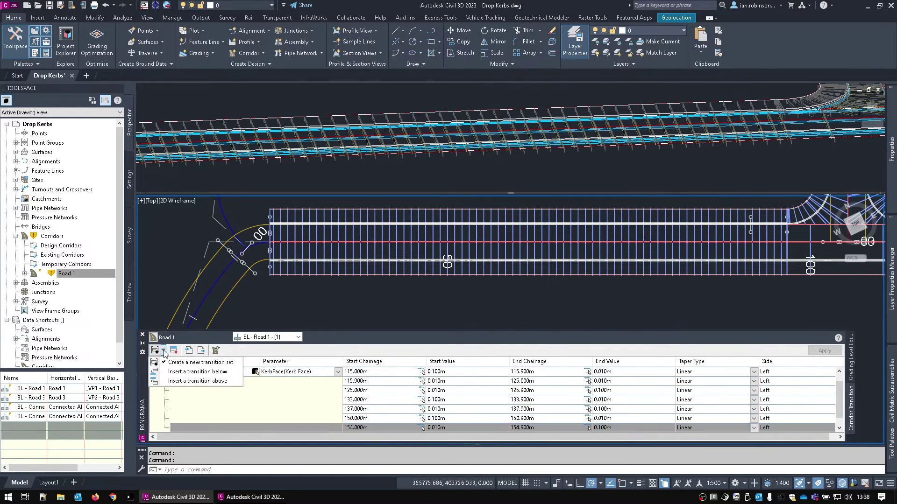
pyautogui.click(204, 367)
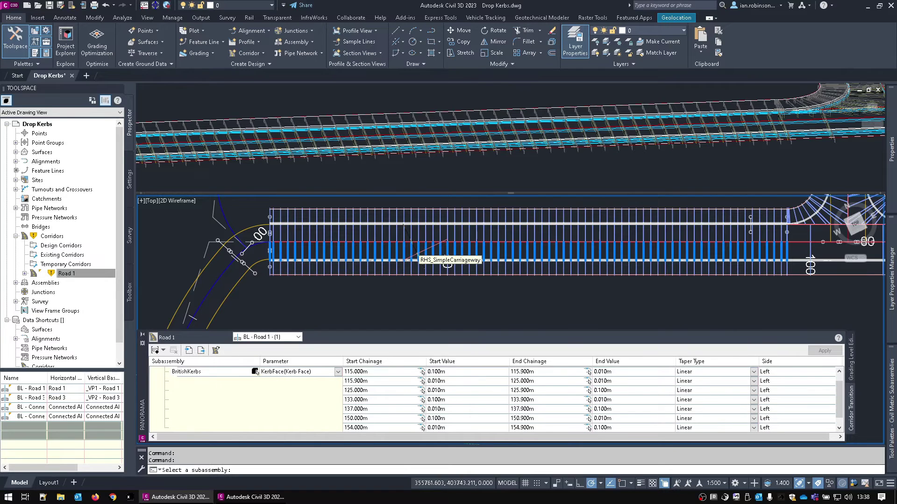
pyautogui.click(417, 254)
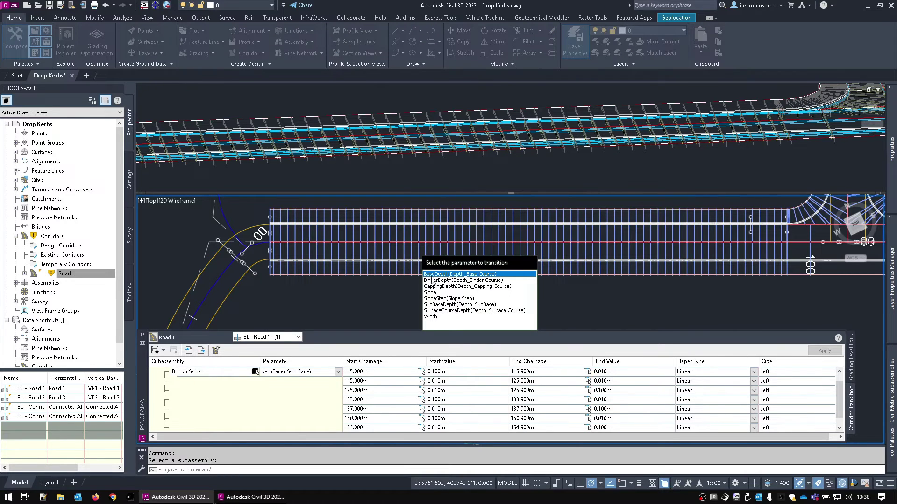
pyautogui.click(430, 317)
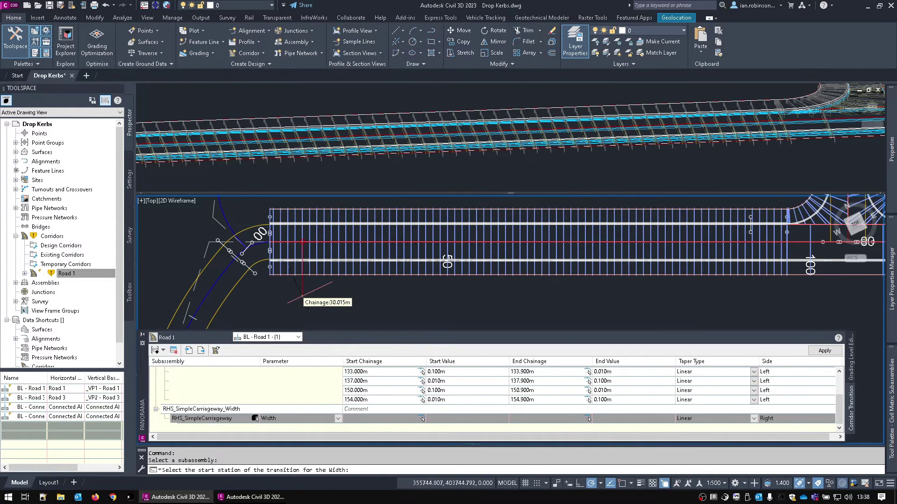
# Define a linear carriageway width transition from 2.4 m at chainage 30 to 3.65 m at chainage 35
pyautogui.write('30')
pyautogui.press('Return')
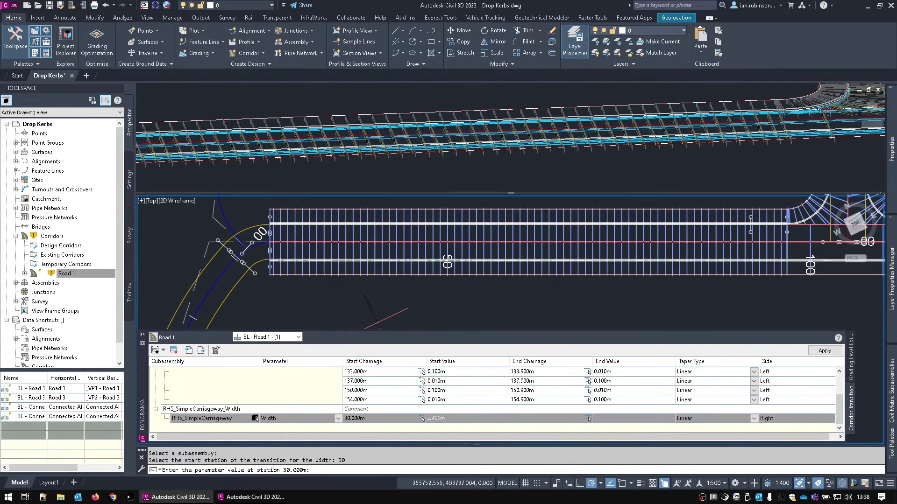
pyautogui.write('2.4')
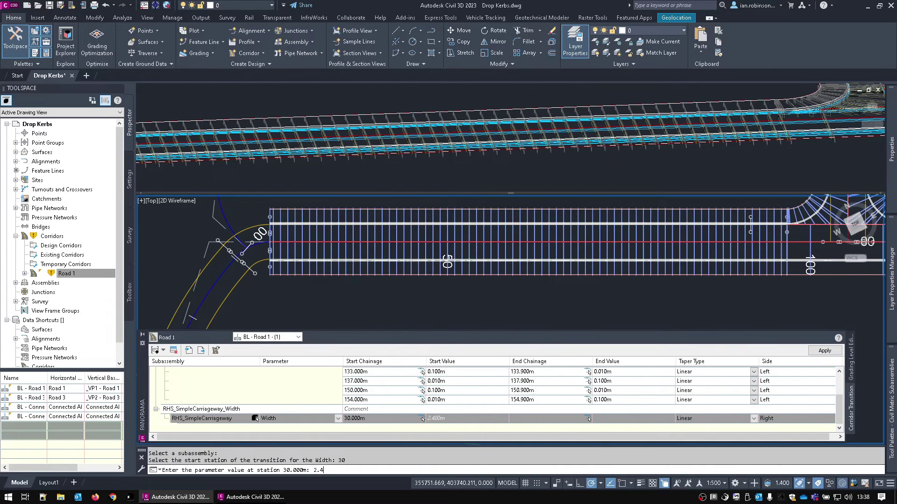
pyautogui.press('Return')
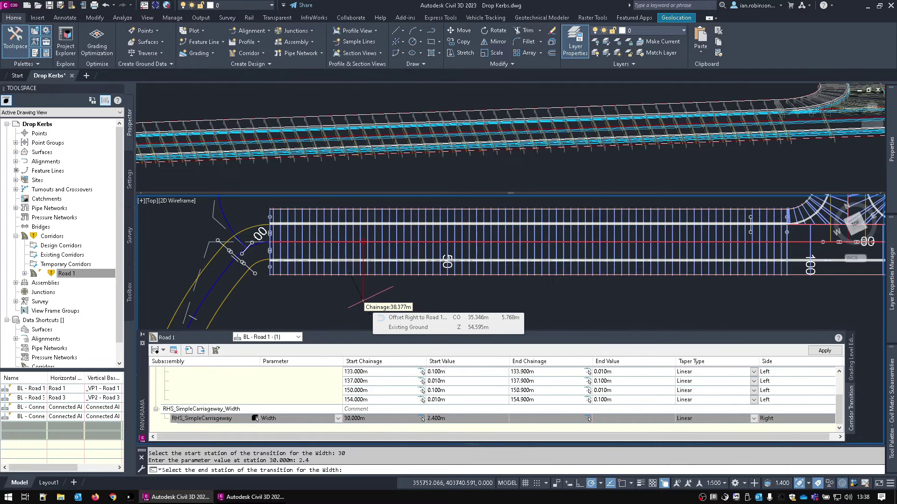
pyautogui.write('35')
pyautogui.press('Return')
pyautogui.write('3.65')
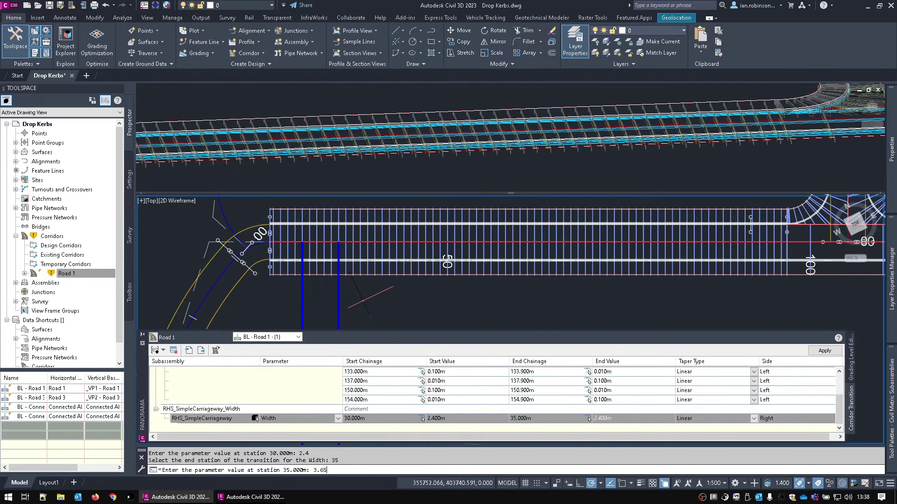
pyautogui.press('Return')
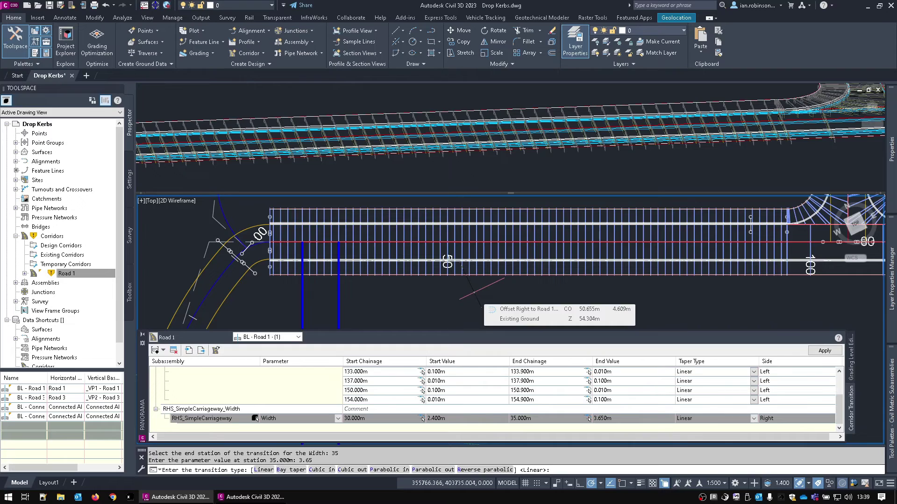
pyautogui.press('Return')
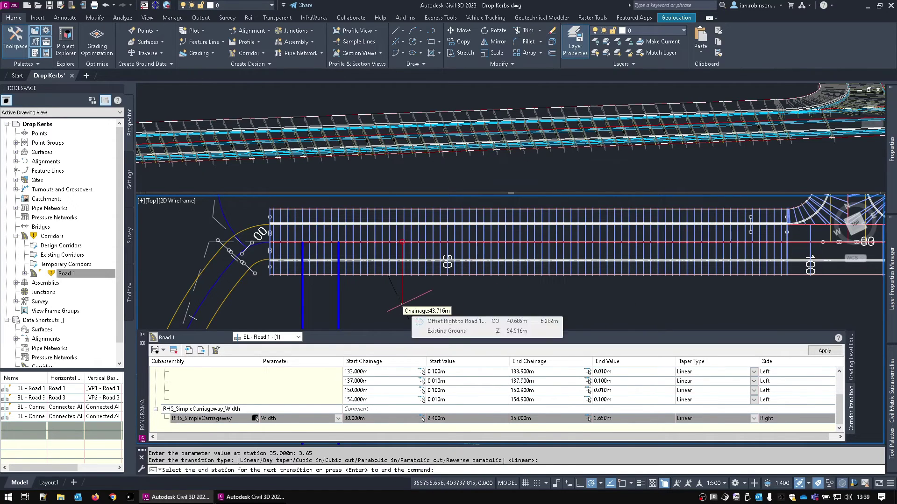
# Continue the width set with a linear transition ending at chainage 40 with a width of 3.65 m
pyautogui.write('40')
pyautogui.press('Return')
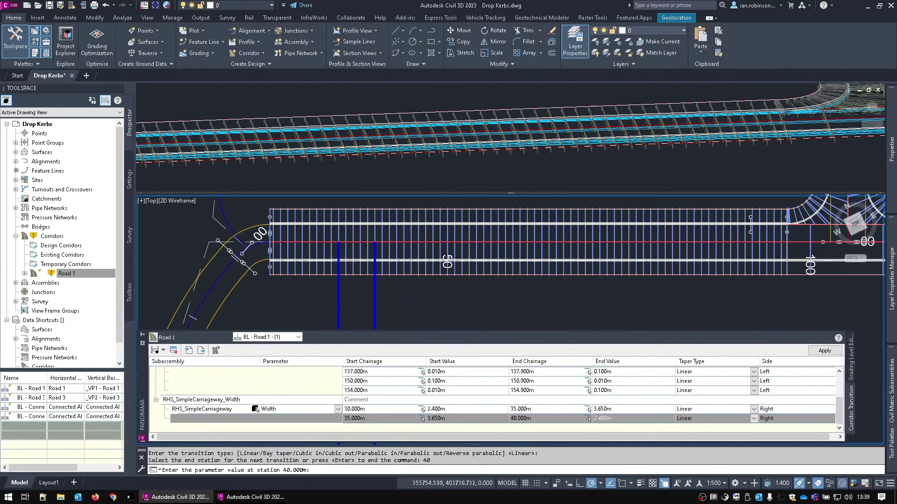
pyautogui.write('3.65')
pyautogui.press('Return')
pyautogui.press('Return')
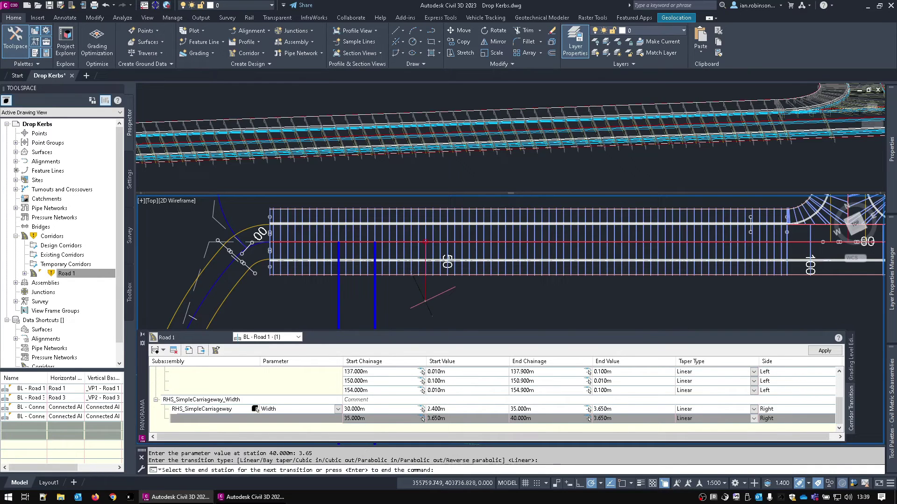
# Finish the width set with a linear transition ending at chainage 45 with a width of 2.4 m, and apply it to the corridor
pyautogui.write('45')
pyautogui.press('Return')
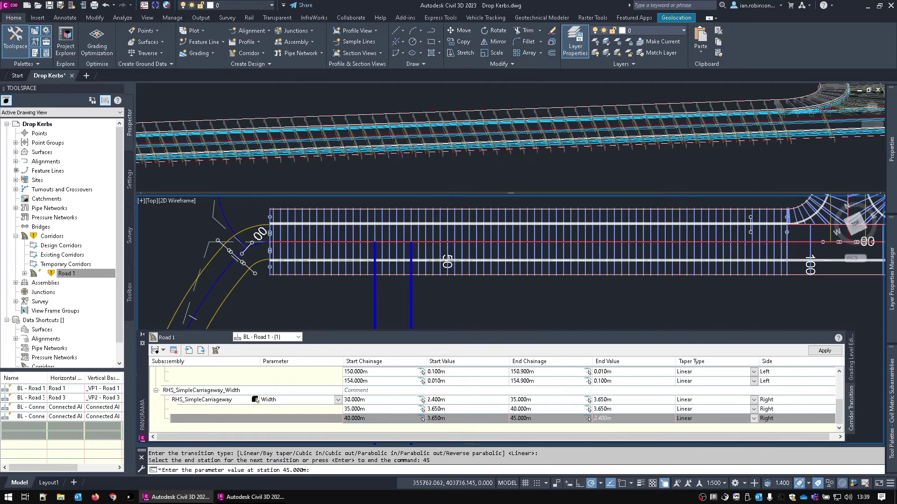
pyautogui.write('2.4')
pyautogui.press('Return')
pyautogui.press('Return')
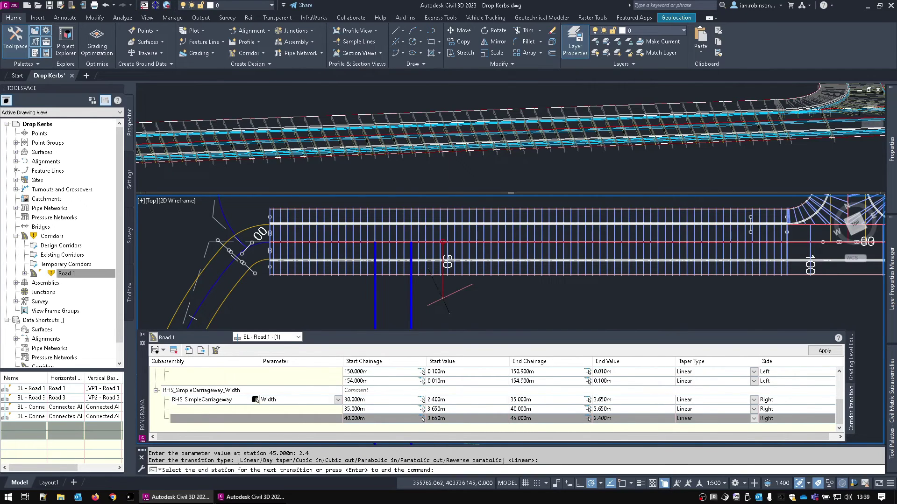
pyautogui.press('Return')
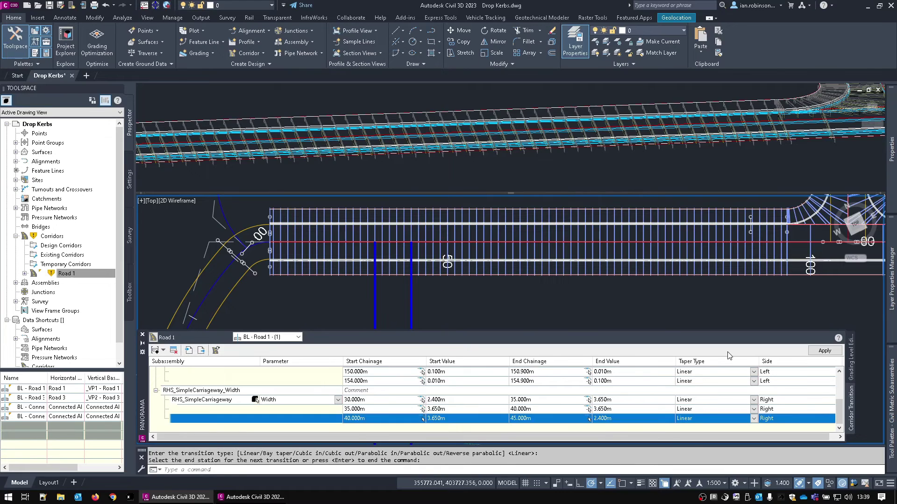
pyautogui.click(825, 352)
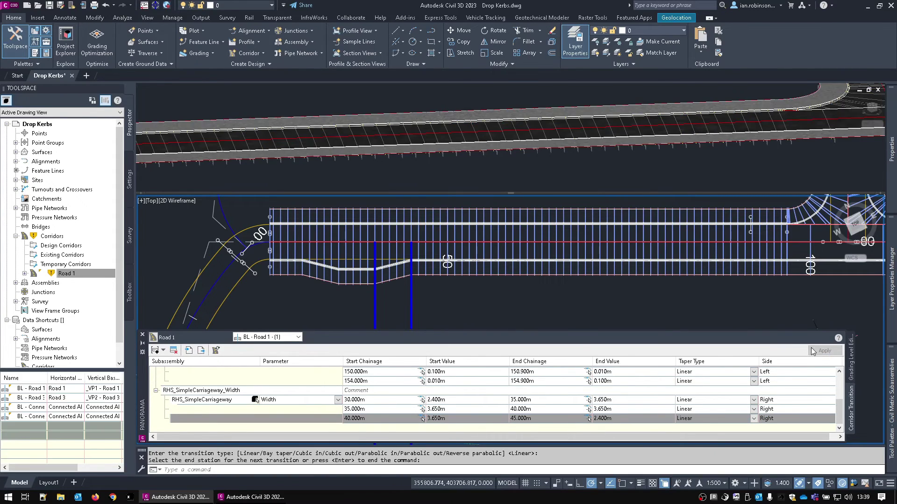
# Try the Bay Taper type on the width transition between chainages 30 and 35
pyautogui.moveTo(364, 278); pyautogui.dragTo(453, 280, button='middle')
pyautogui.scroll(4, 467, 274)
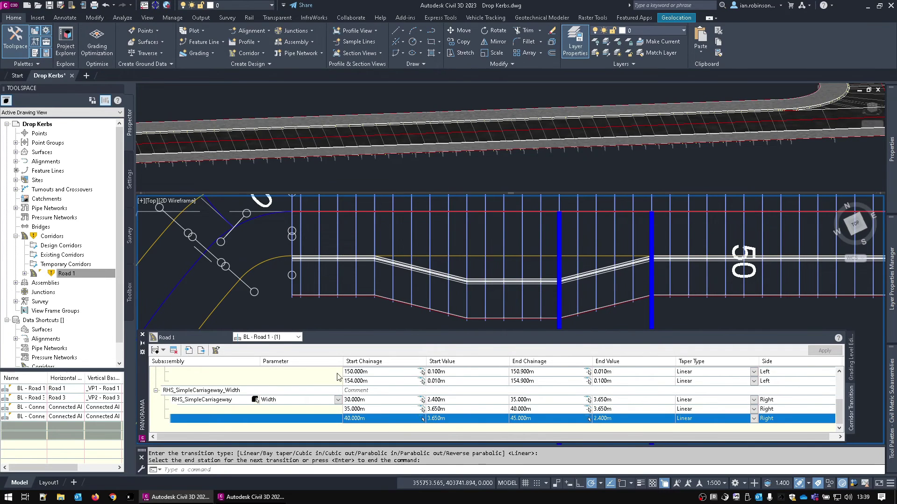
pyautogui.click(202, 401)
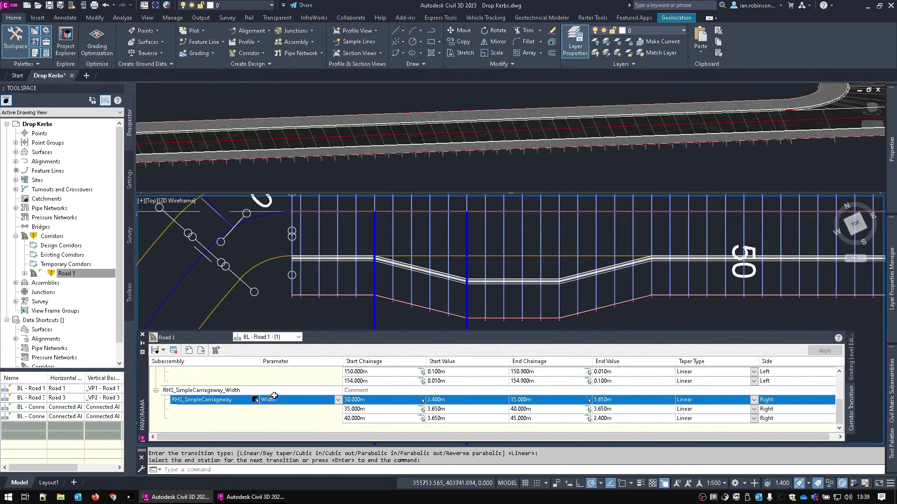
pyautogui.click(686, 403)
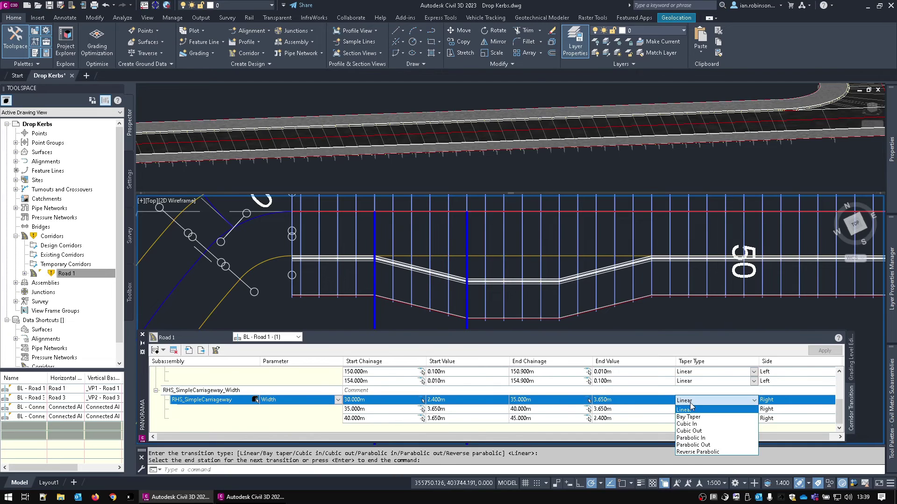
pyautogui.click(694, 418)
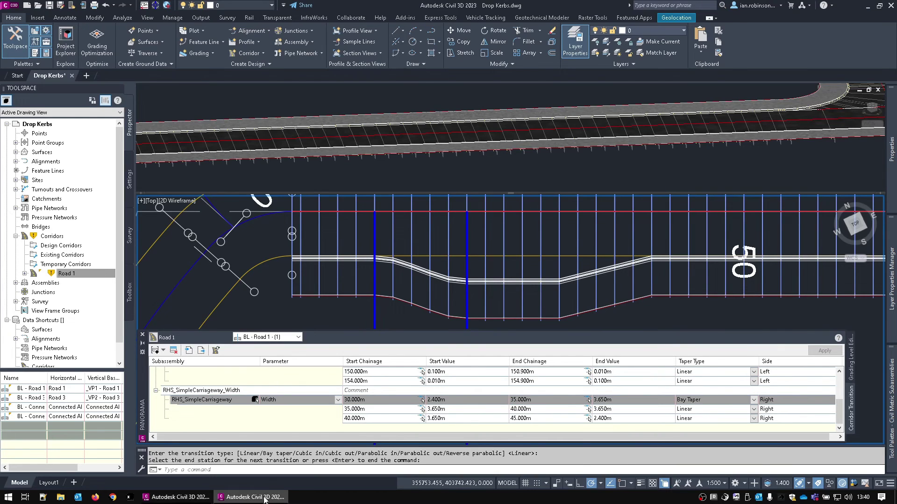
# Read the help topic on corridor transitions, examining the formulas and diagrams of the transition types from Linear to Reverse Parabolic
pyautogui.press('F1')
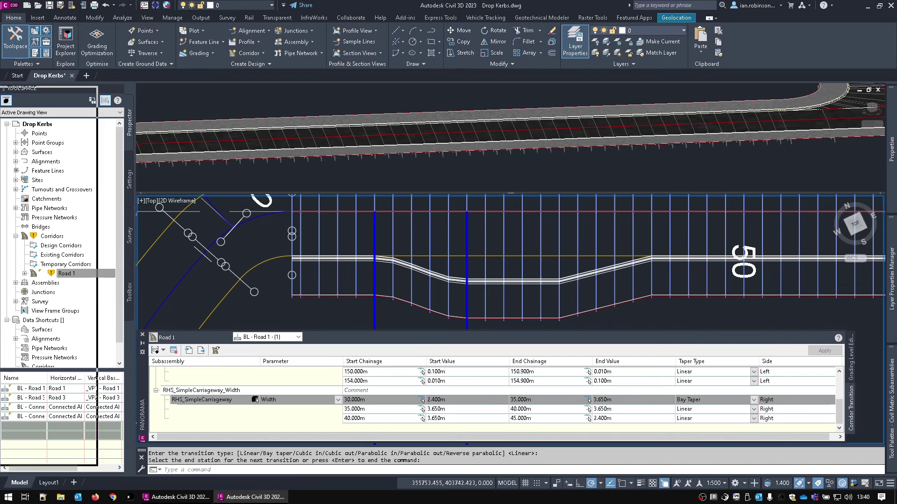
pyautogui.scroll(3, 391, 231)
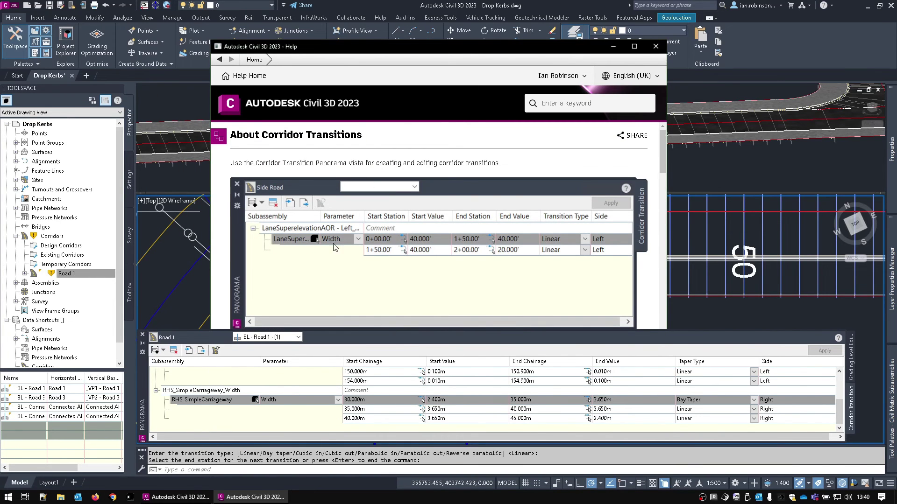
pyautogui.scroll(-6, 330, 237)
pyautogui.scroll(-2, 390, 255)
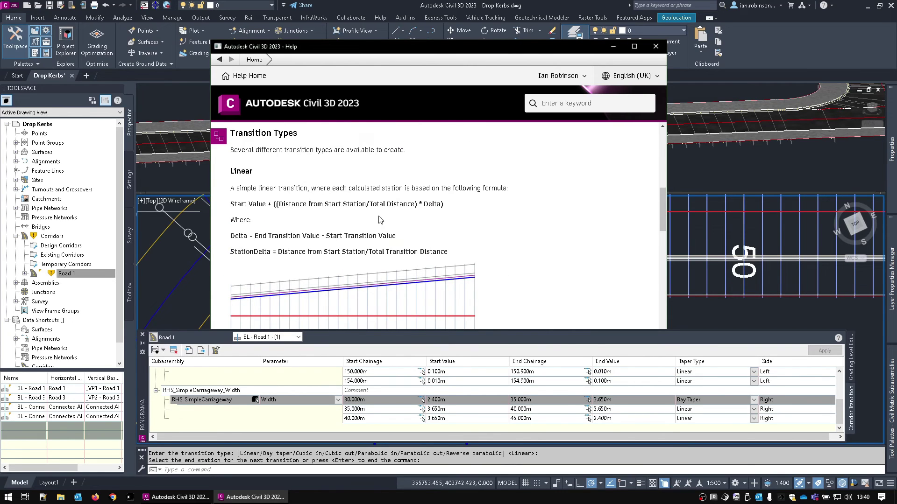
pyautogui.scroll(-4, 381, 231)
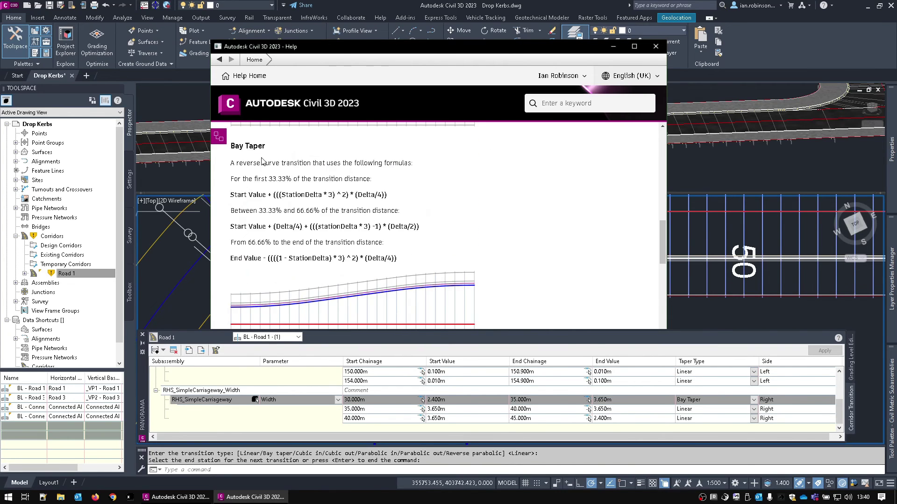
pyautogui.moveTo(229, 195); pyautogui.dragTo(392, 198)
pyautogui.scroll(-3, 399, 225)
pyautogui.scroll(-2, 399, 225)
pyautogui.scroll(-2, 303, 206)
pyautogui.scroll(-2, 411, 237)
pyautogui.scroll(-6, 413, 237)
pyautogui.scroll(-6, 413, 237)
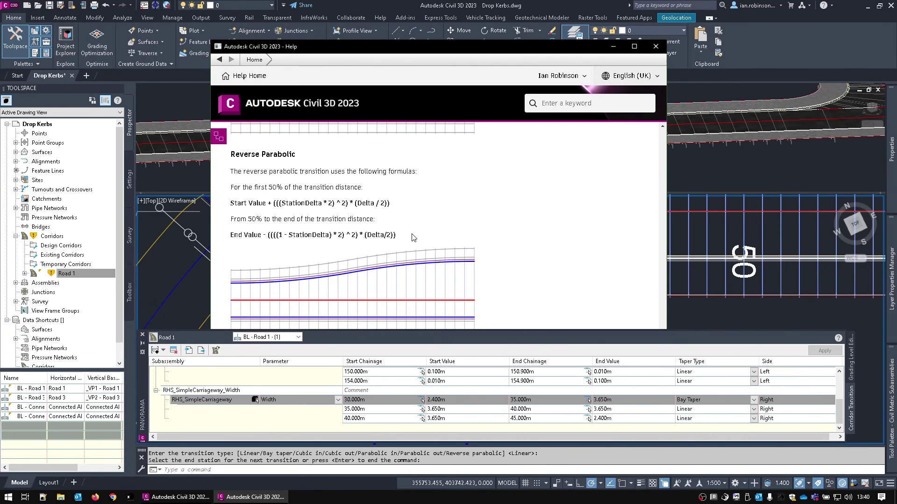
pyautogui.scroll(-3, 413, 237)
pyautogui.click(656, 46)
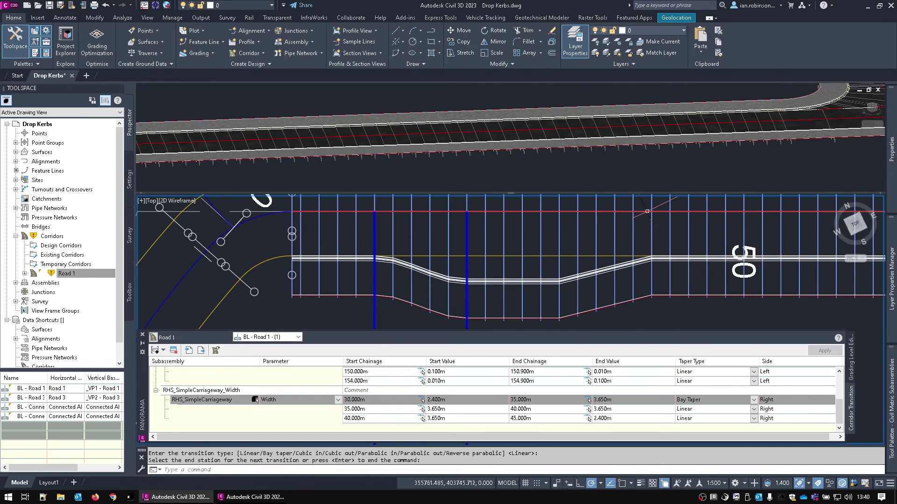
# Try the Cubic In taper type on the chainage 30 to 35 width transition and apply it
pyautogui.click(700, 400)
pyautogui.click(753, 400)
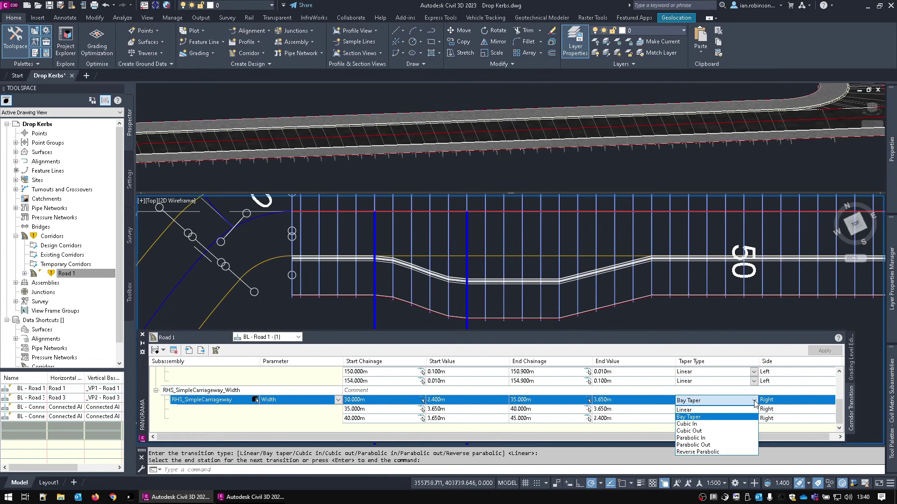
pyautogui.click(699, 424)
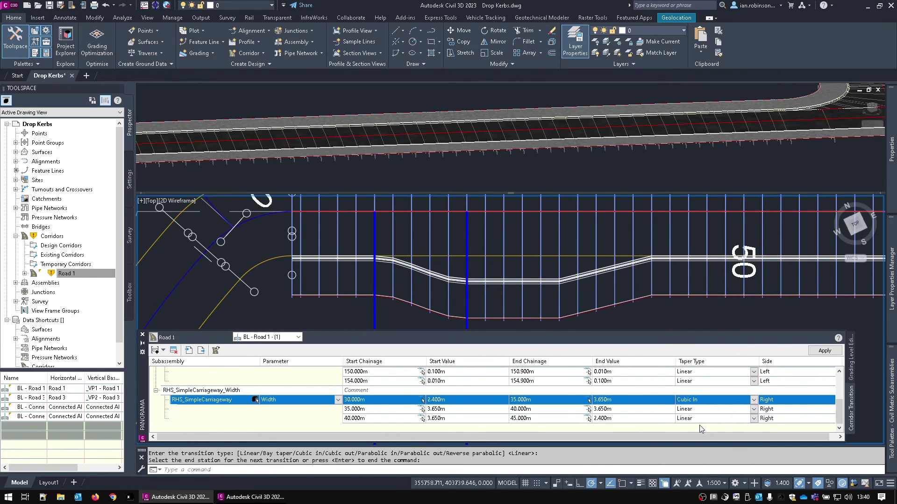
pyautogui.click(814, 353)
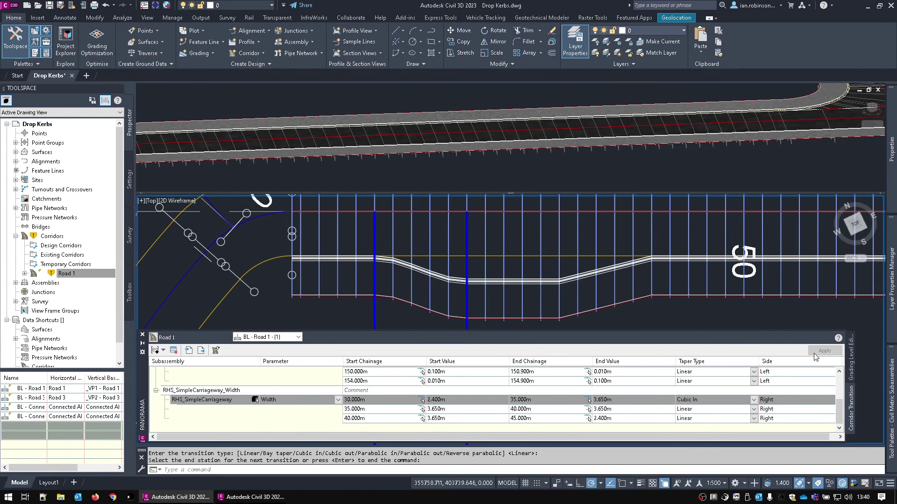
# Set the taper type of the chainage 30 to 35 width transition to Reverse Parabolic and apply it
pyautogui.click(740, 404)
pyautogui.click(739, 405)
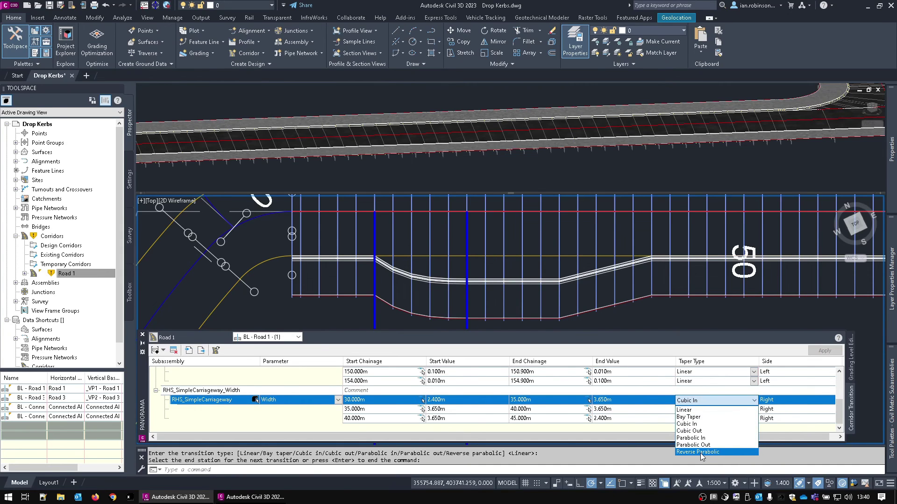
pyautogui.click(700, 453)
pyautogui.click(824, 350)
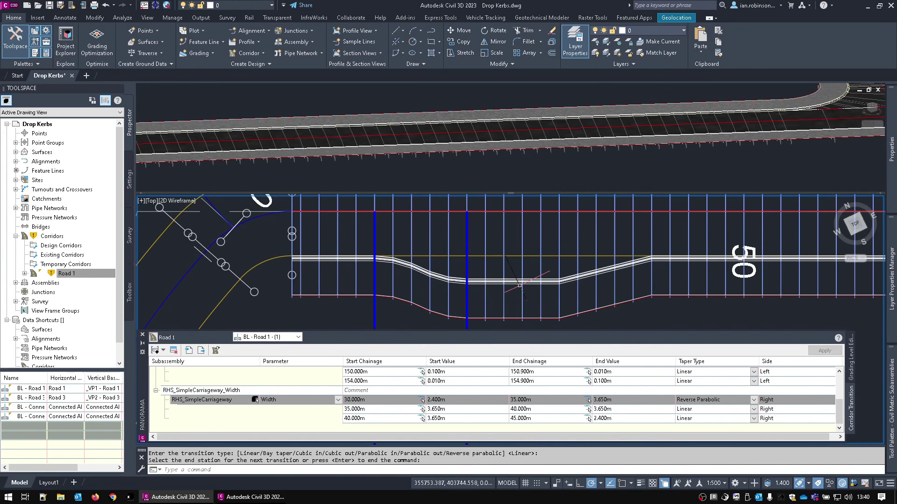
# Set the taper type of the chainage 40 to 45 width transition to Reverse Parabolic and apply it
pyautogui.moveTo(519, 285)
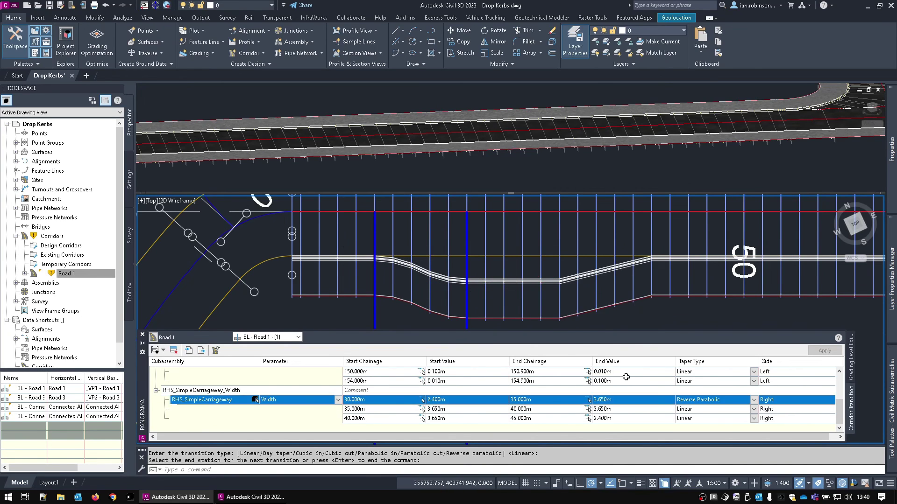
pyautogui.click(754, 419)
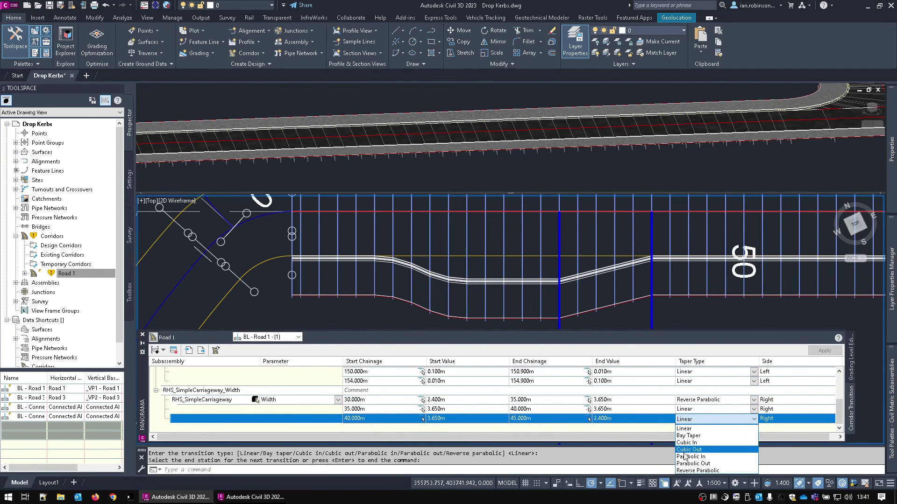
pyautogui.click(685, 470)
pyautogui.click(824, 351)
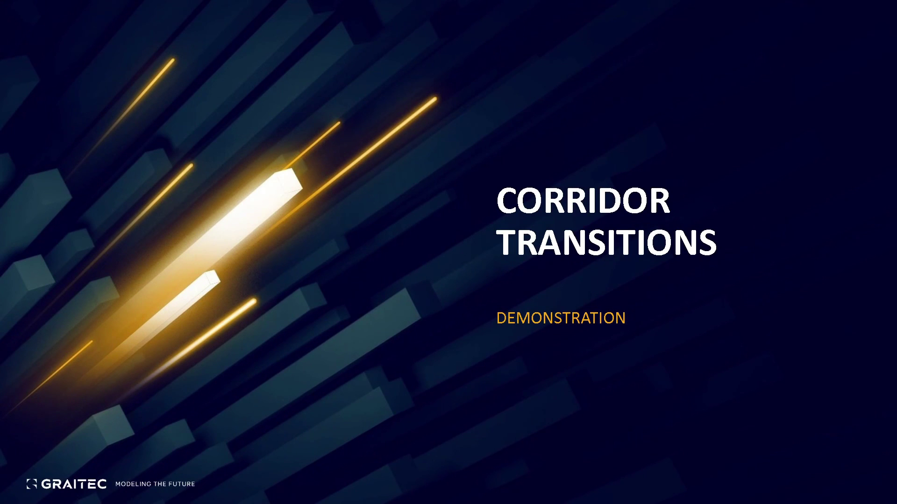
pyautogui.click(170, 167)
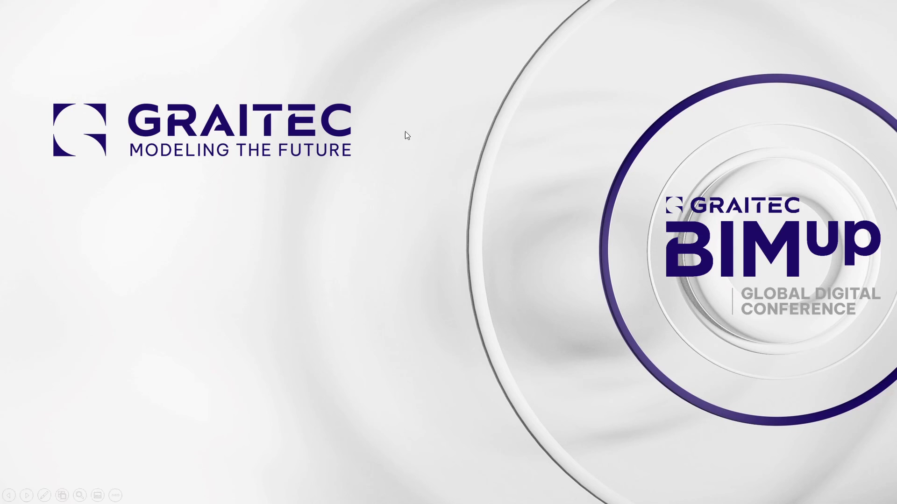
pyautogui.click(721, 120)
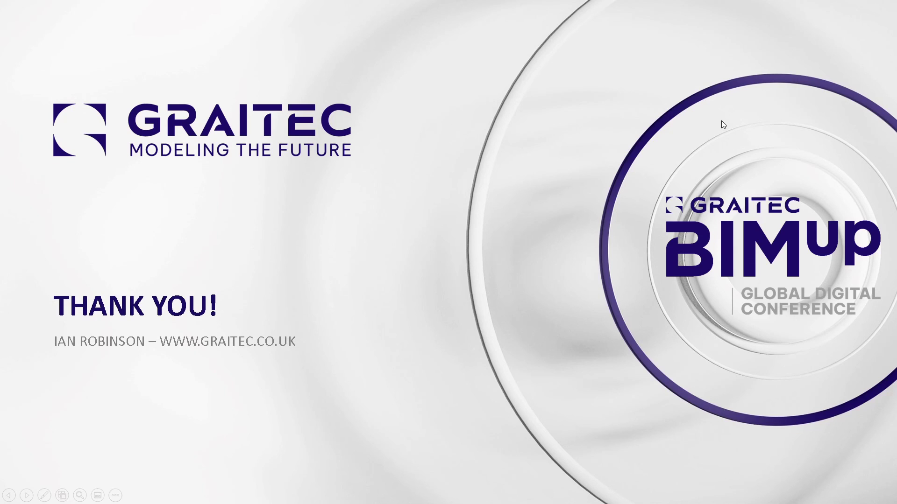